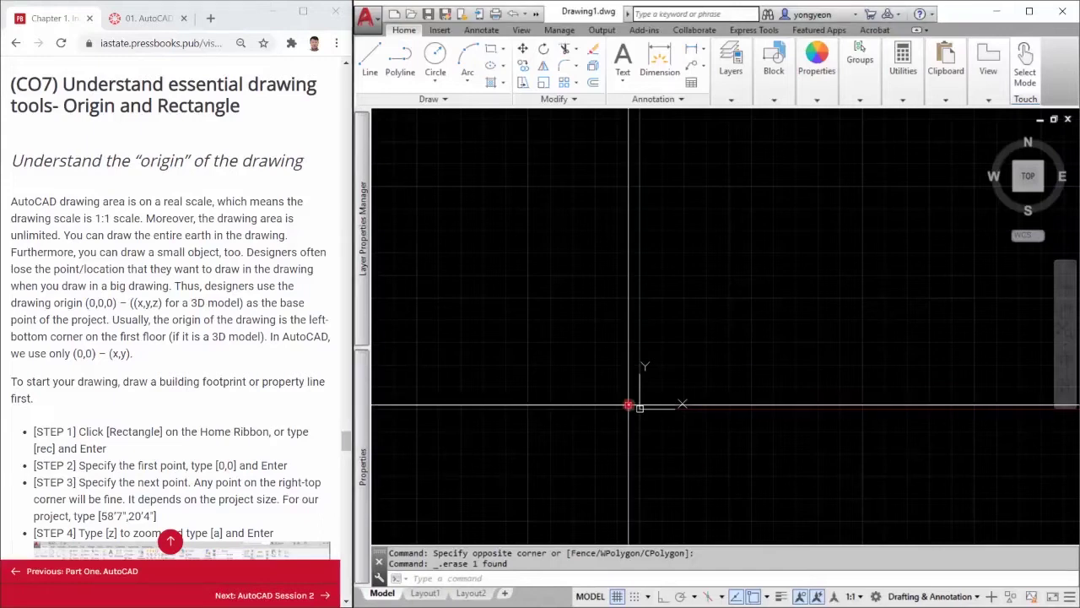
- Pan and zoom the drawing view to bring the origin into position
scroll(697, 376, down, 2)
scroll(557, 424, down, 2)
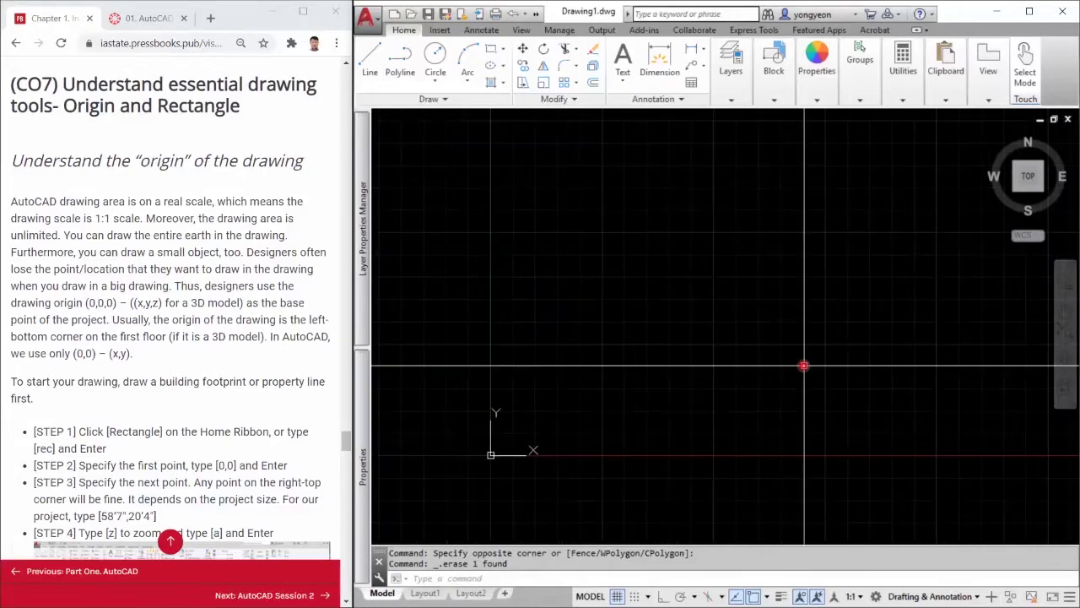
scroll(686, 454, down, 1)
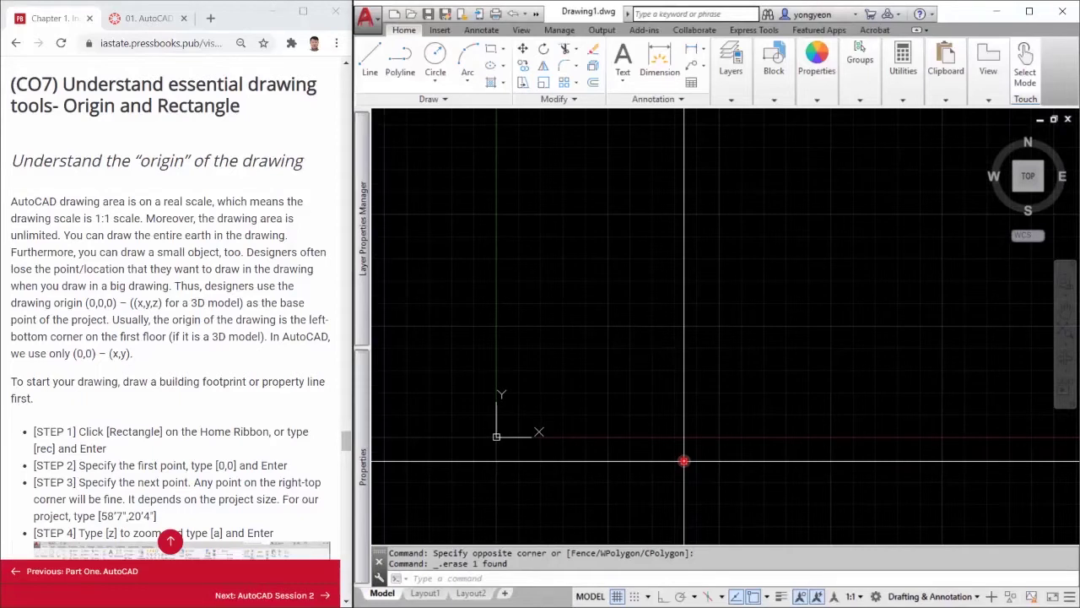
mouse_move(706, 428)
middle_down()
mouse_move(700, 473)
mouse_move(700, 456)
middle_up()
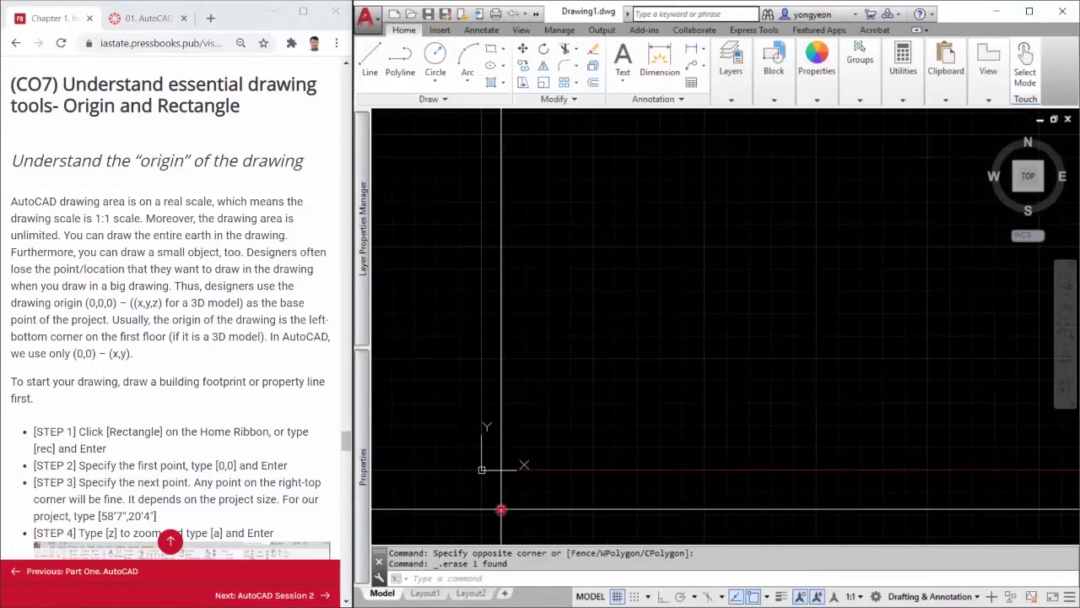
middle_drag(475, 492, 480, 504)
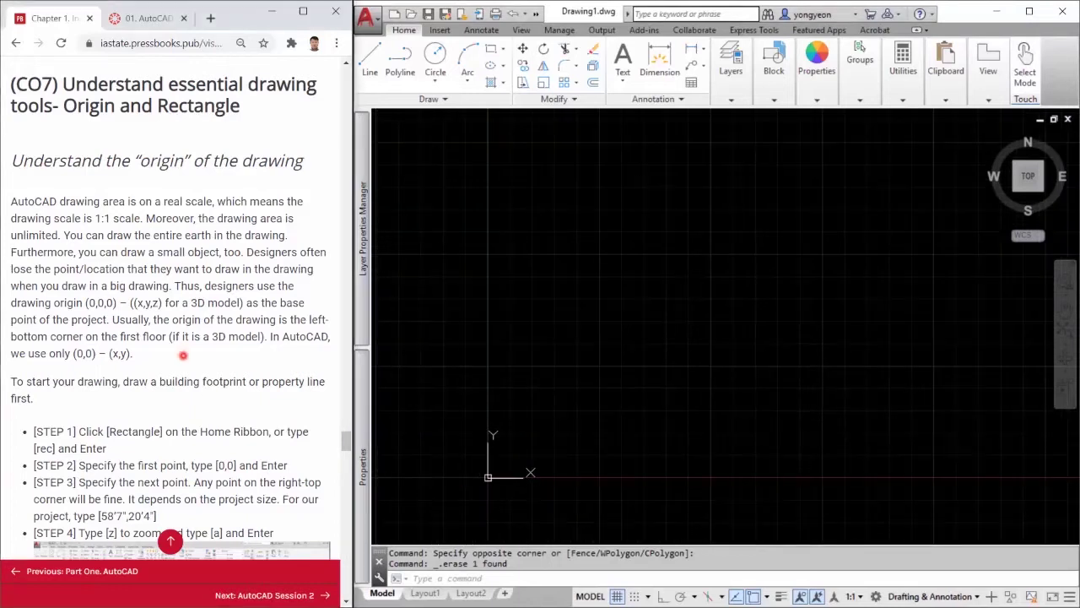
scroll(184, 346, down, 1)
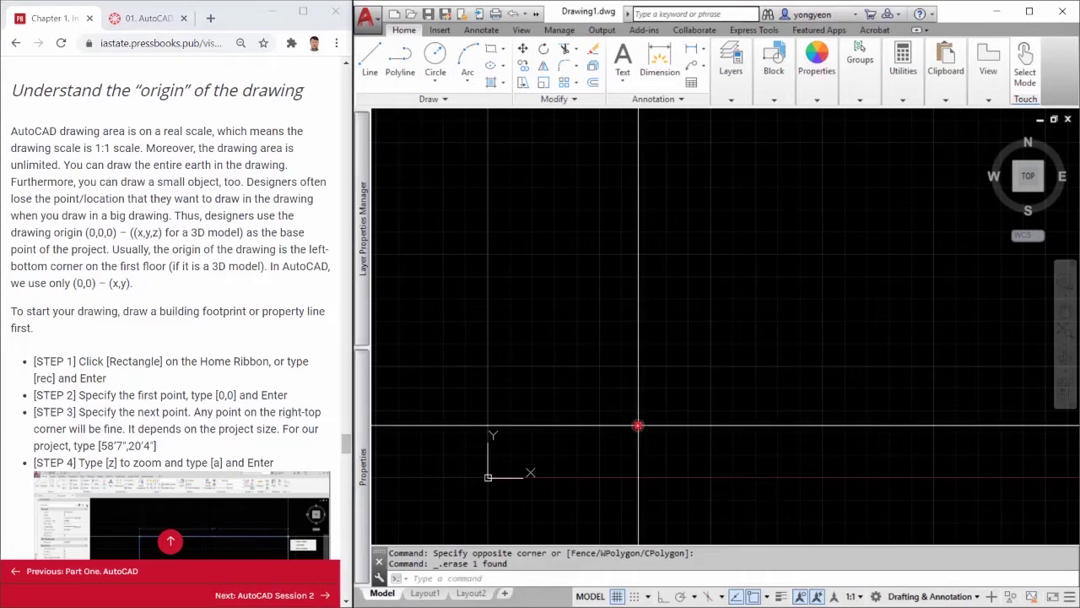
middle_drag(576, 462, 598, 436)
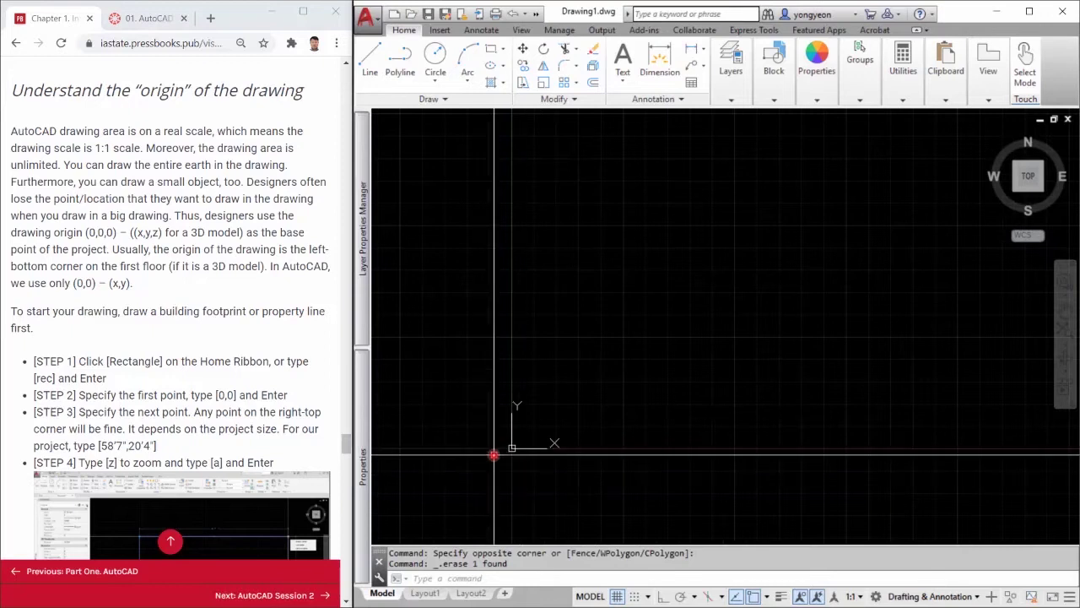
middle_drag(519, 480, 632, 414)
scroll(646, 319, up, 1)
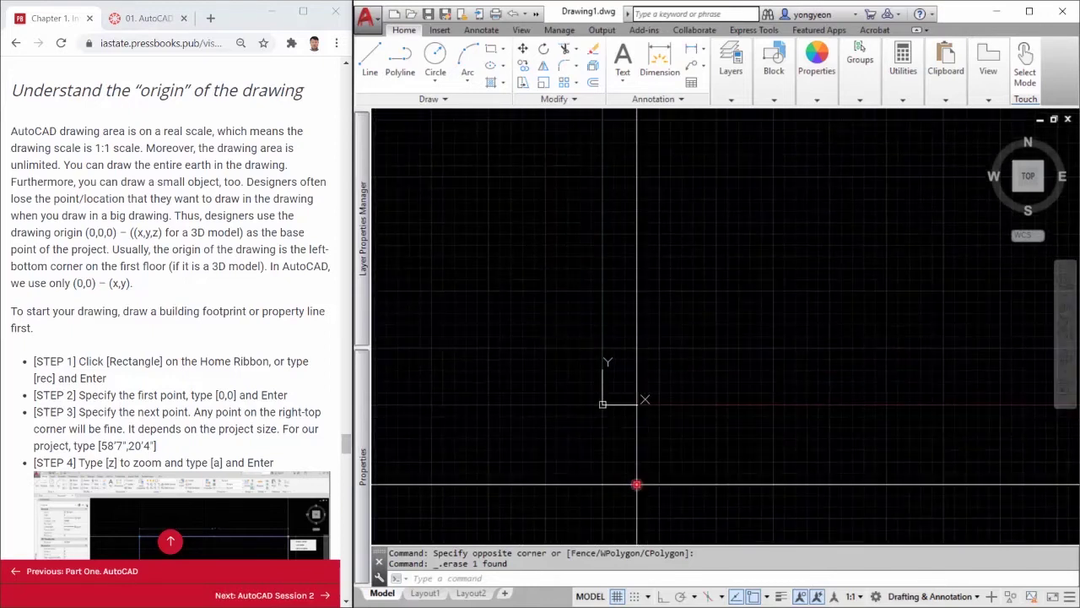
mouse_move(1028, 176)
mouse_move(1064, 133)
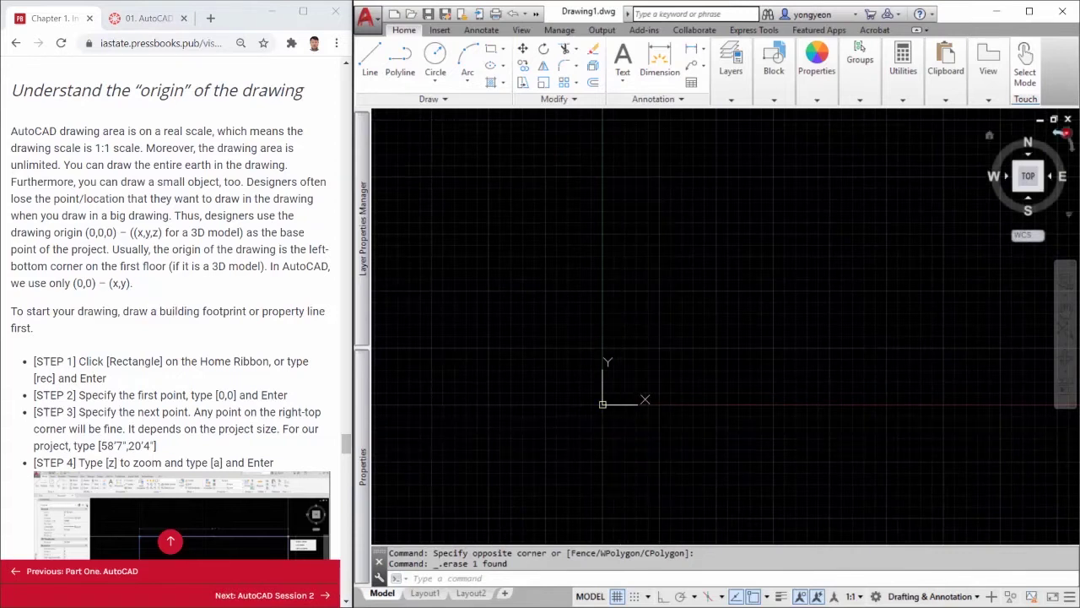
- Check the isometric view, then restore the top plan view with north up and the origin lower-left
click(1041, 162)
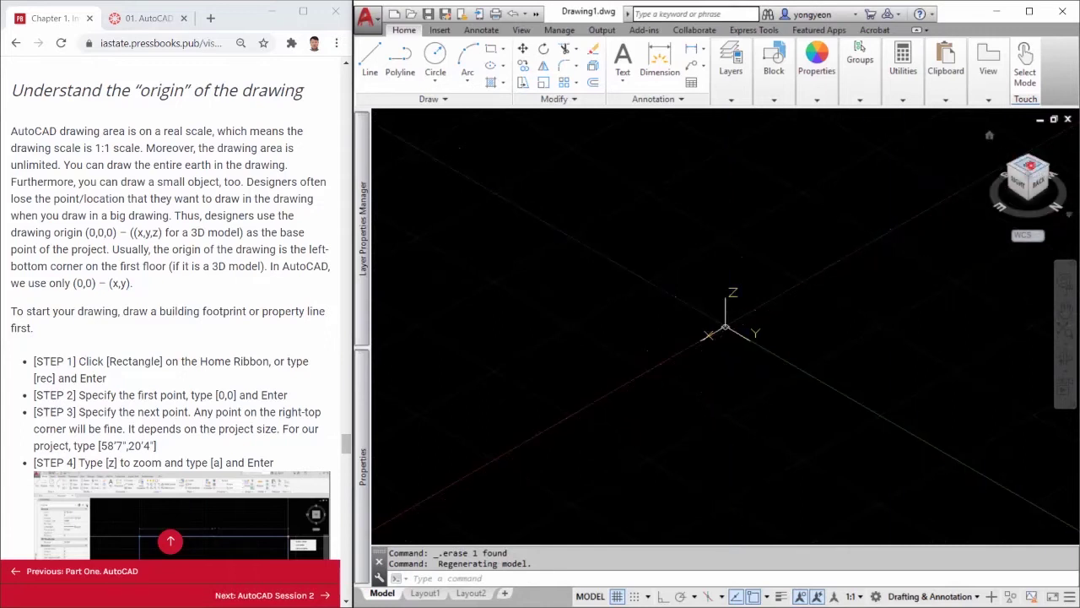
click(1030, 166)
click(1057, 135)
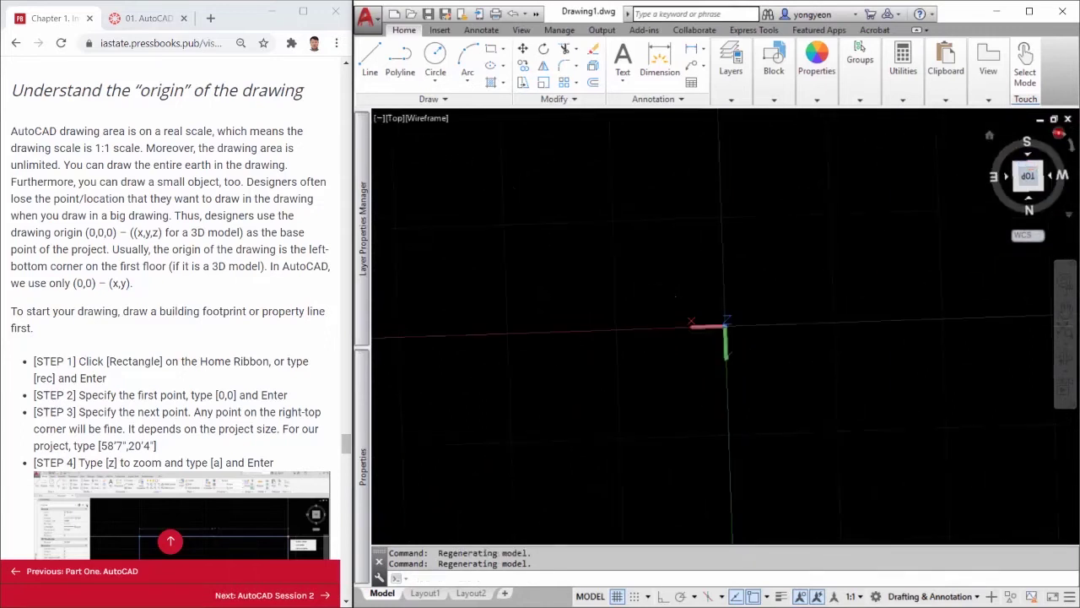
click(1059, 136)
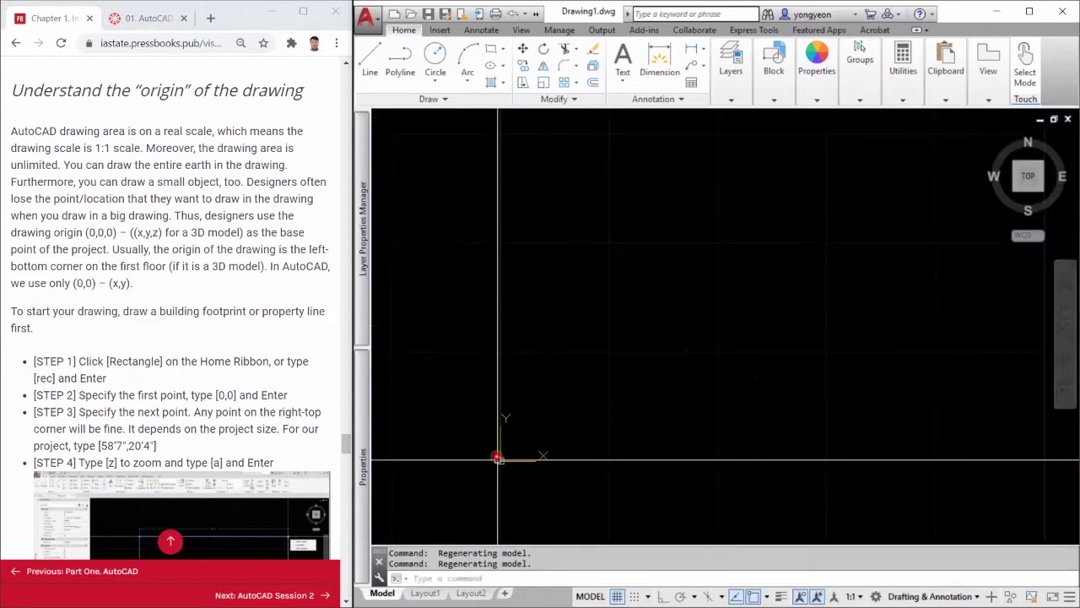
middle_drag(608, 400, 581, 417)
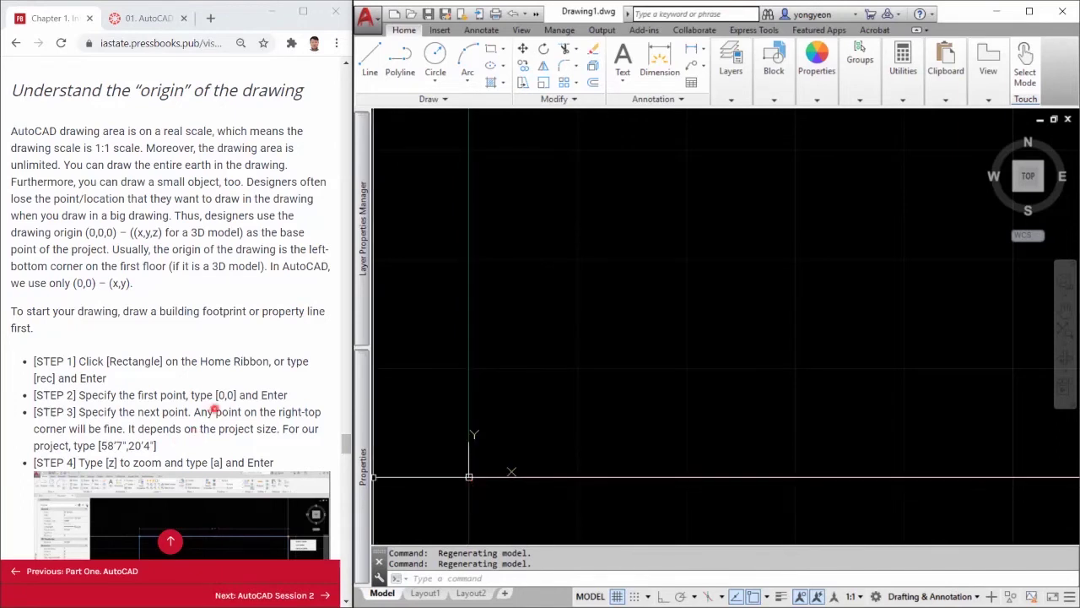
scroll(253, 409, down, 1)
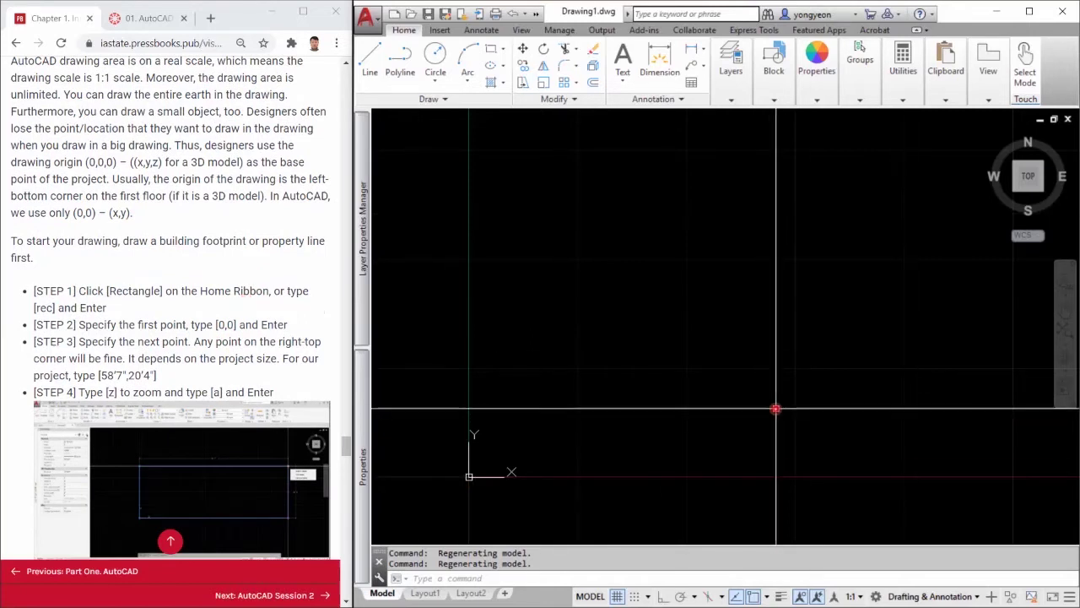
middle_drag(776, 409, 770, 417)
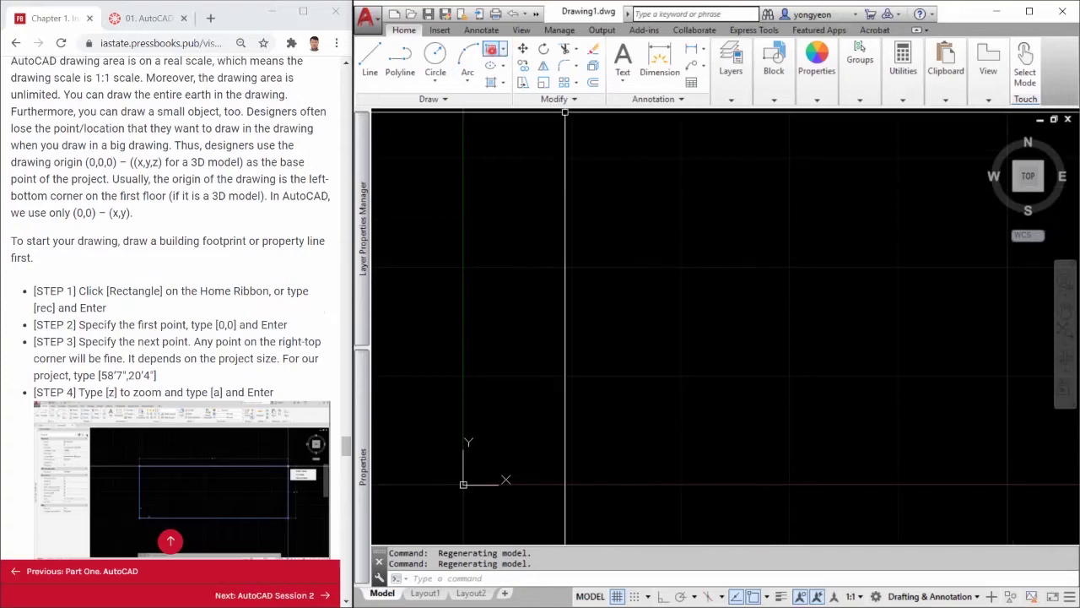
- Start a rectangle with its first corner at the origin 0,0, sizing toward 58'7",20'4"
text(rec)
key(Return)
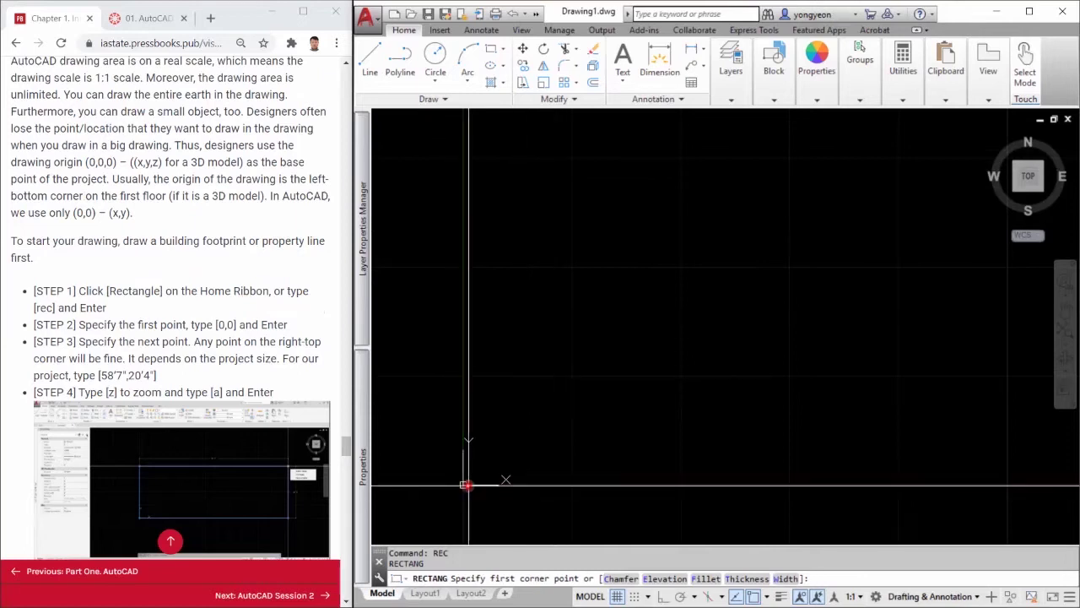
text(0,0)
key(Return)
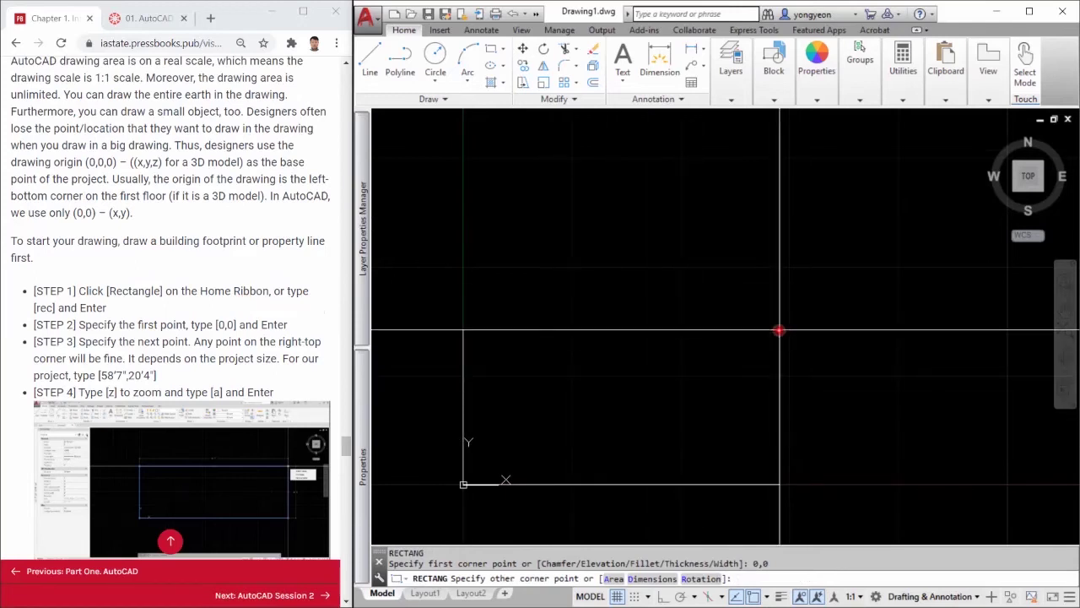
scroll(831, 299, down, 1)
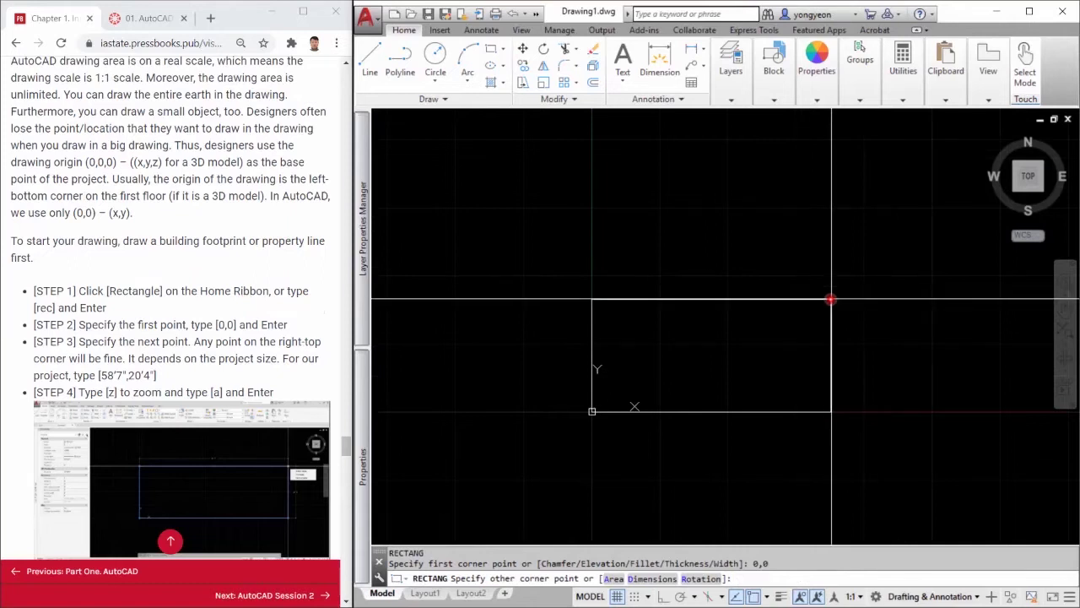
mouse_move(831, 299)
middle_down()
mouse_move(752, 301)
mouse_move(692, 333)
middle_up()
text(58'7,20'4")
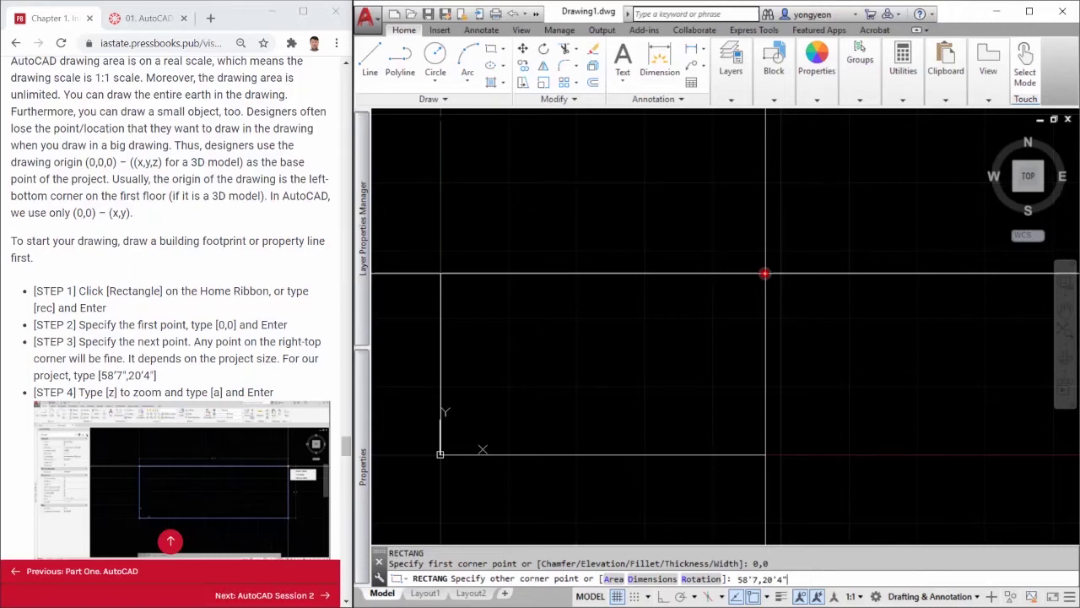
- Confirm the rectangle's opposite corner at 58'7",20'4"
key(Return)
scroll(764, 274, down, 3)
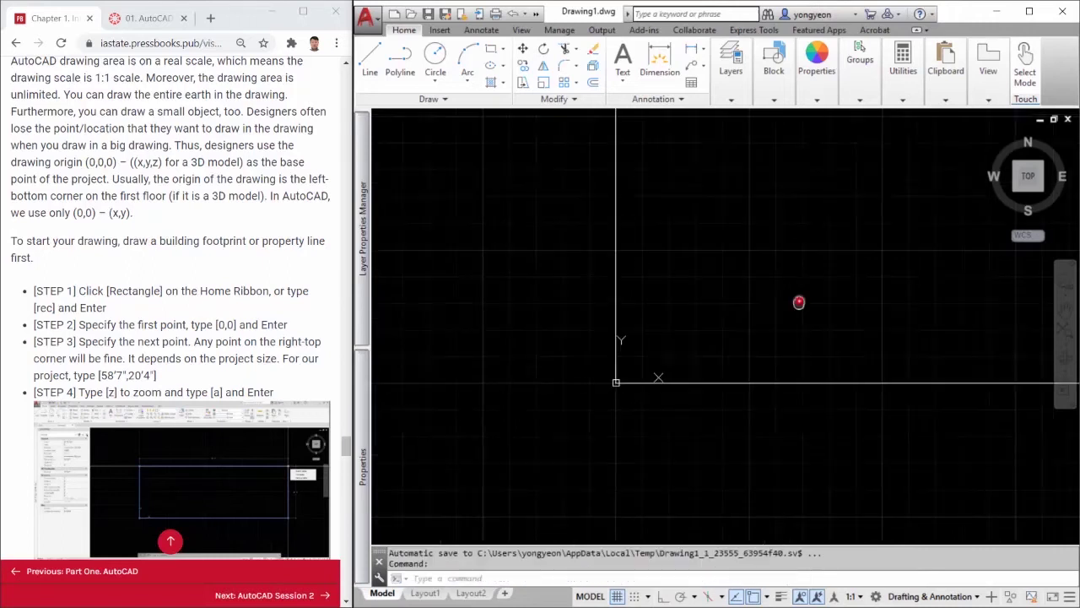
middle_drag(619, 366, 620, 483)
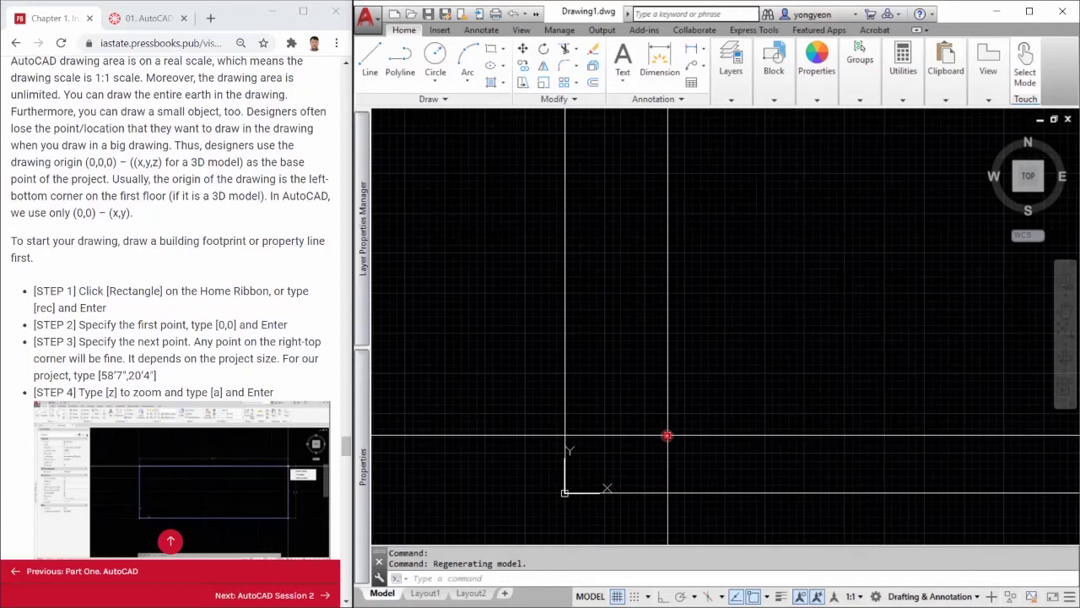
text(z)
- Zoom All so the whole rectangle fills the view
key(Return)
text(a)
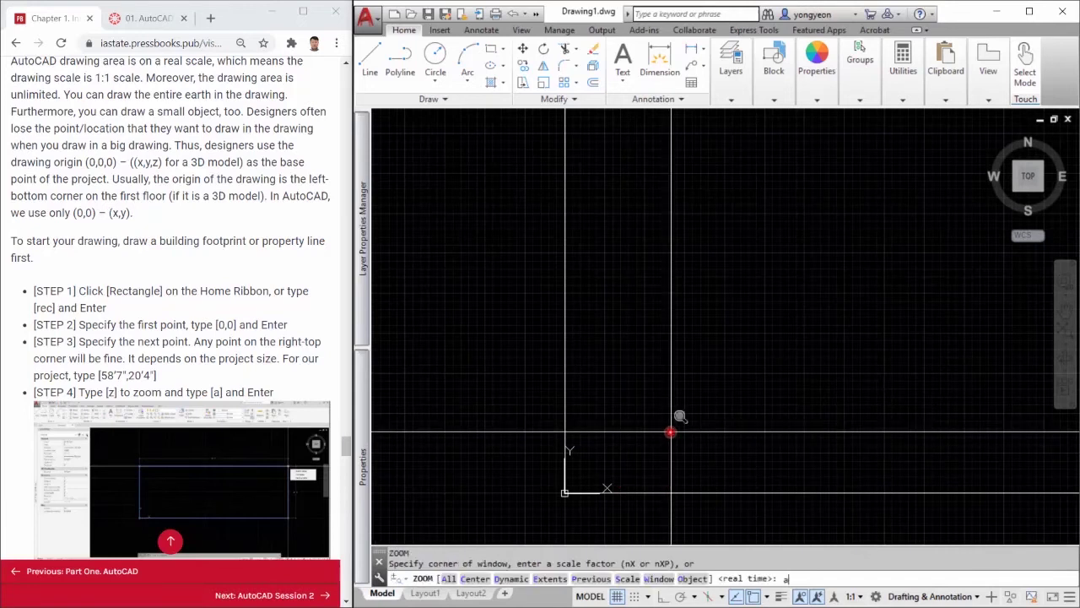
key(Return)
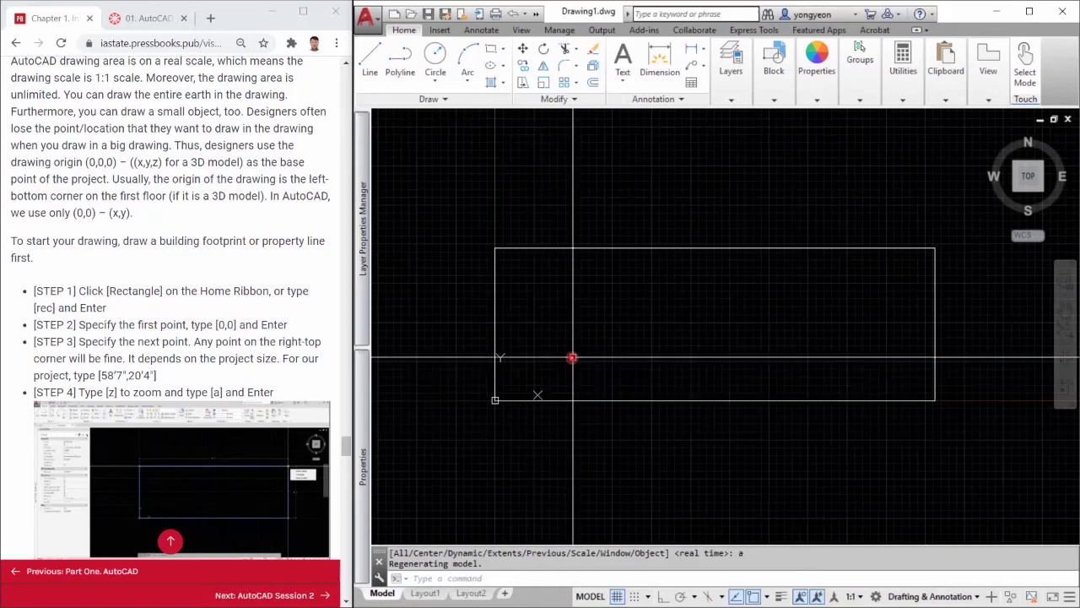
scroll(557, 368, up, 2)
scroll(559, 372, down, 2)
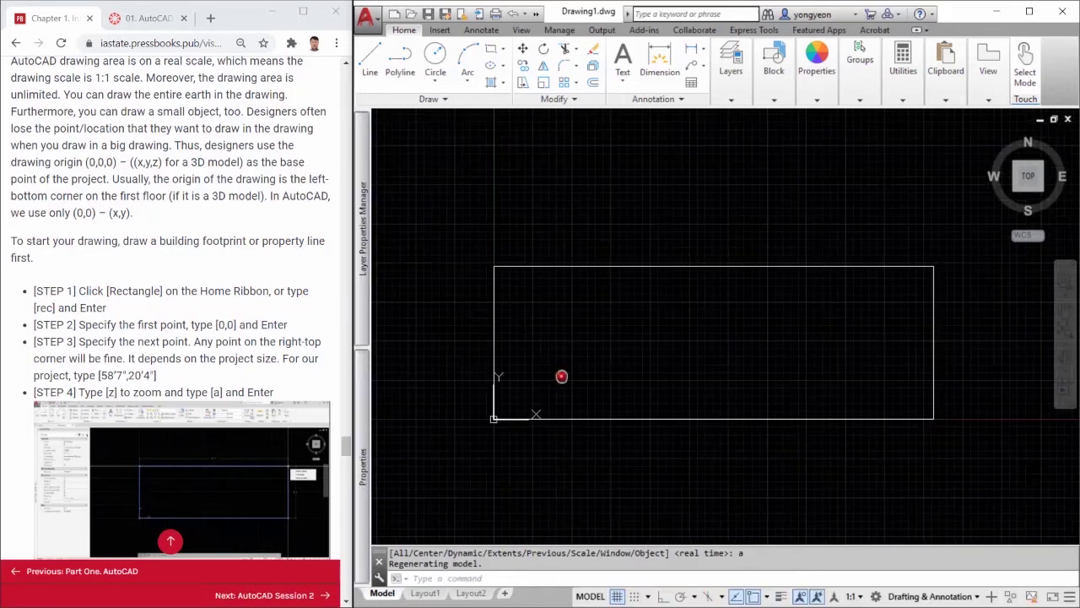
middle_drag(561, 375, 543, 379)
- Draw a diagonal line from the rectangle's lower-left corner up and right inside it
scroll(169, 337, down, 2)
scroll(154, 322, down, 8)
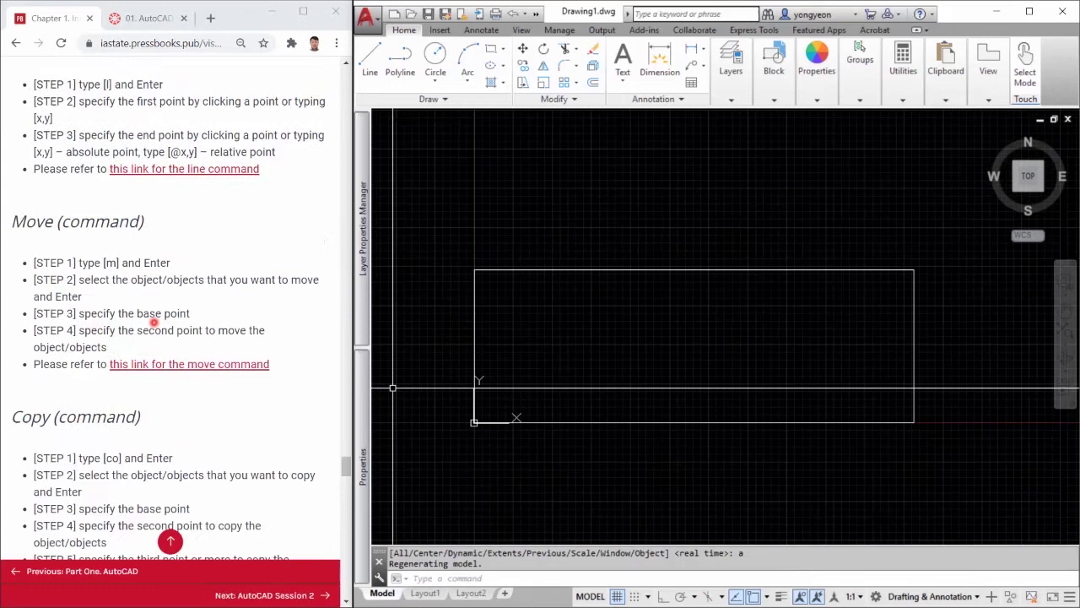
scroll(154, 322, up, 2)
scroll(155, 320, down, 1)
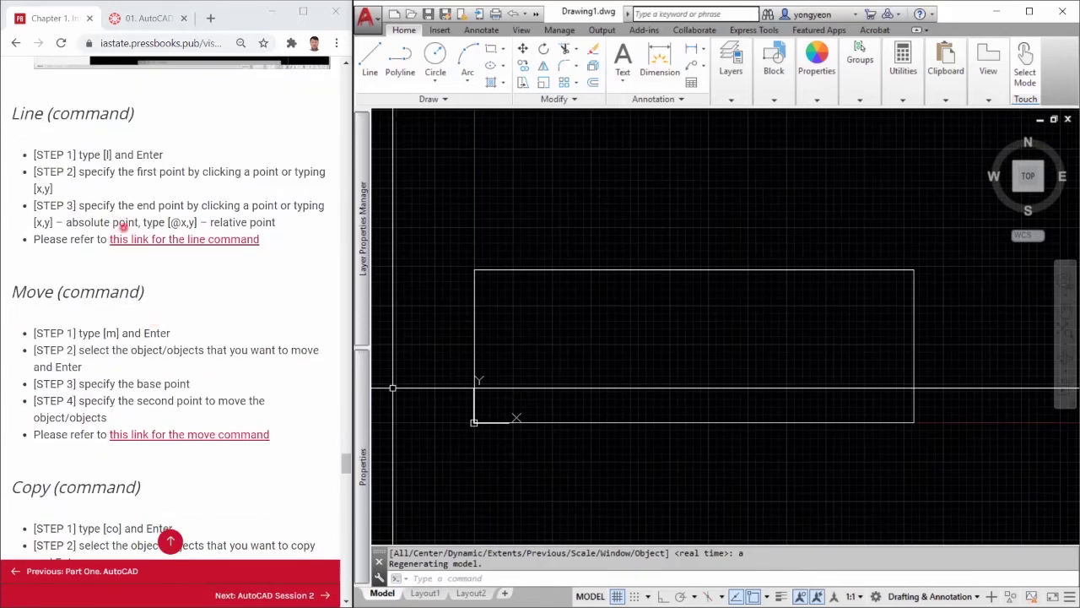
middle_drag(594, 379, 595, 380)
text(l)
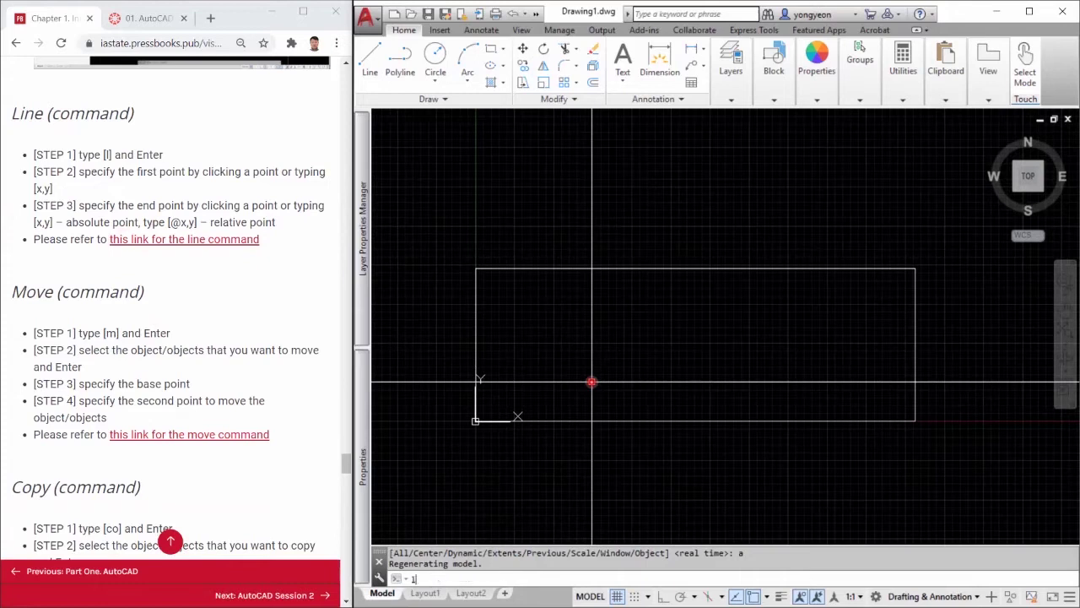
key(Return)
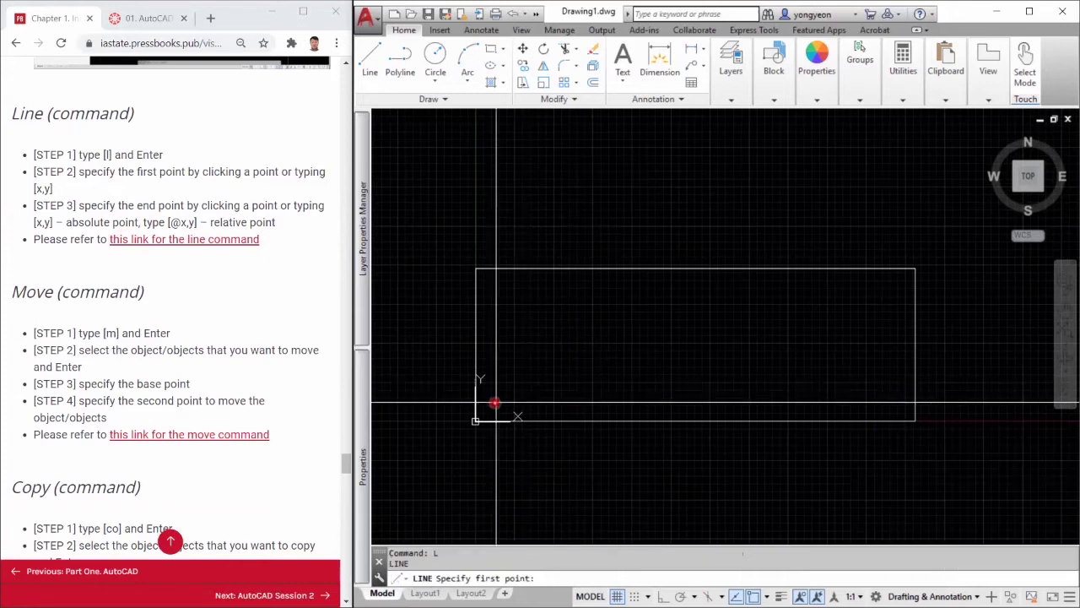
click(476, 420)
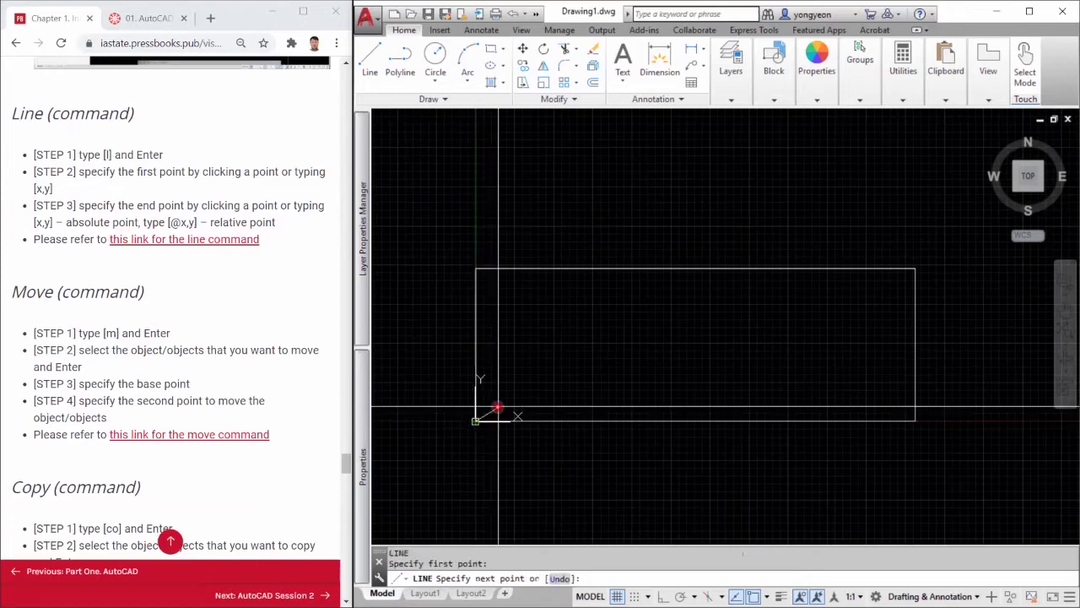
scroll(512, 388, up, 3)
scroll(516, 395, down, 3)
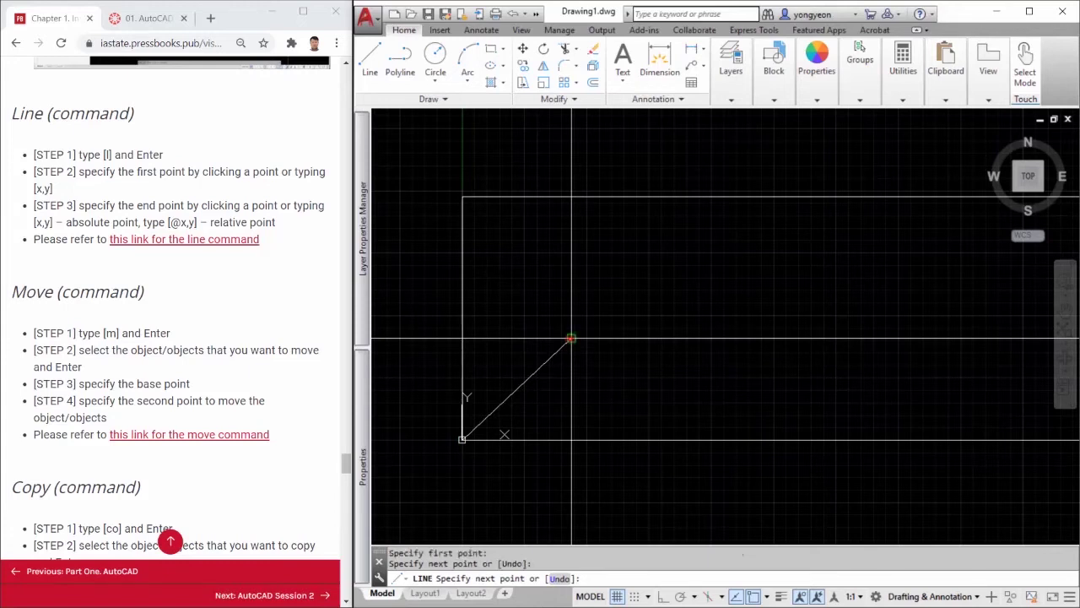
click(571, 338)
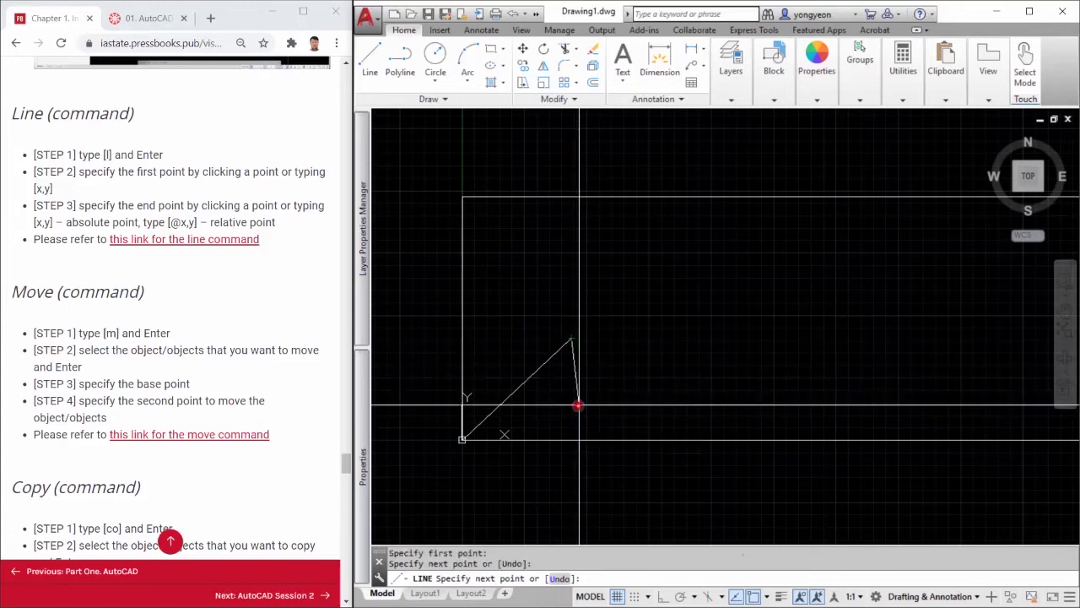
key(Escape)
- Window-select the diagonal line twice, clearing the selection each time
click(564, 393)
click(535, 354)
middle_drag(562, 380, 590, 405)
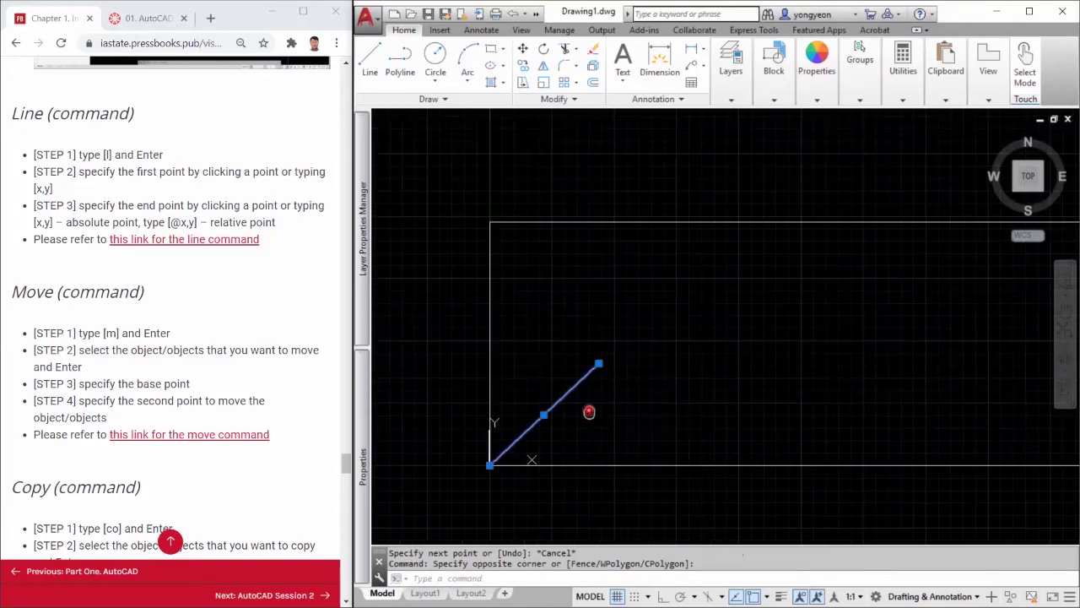
key(Escape)
key(Escape)
click(590, 425)
click(569, 386)
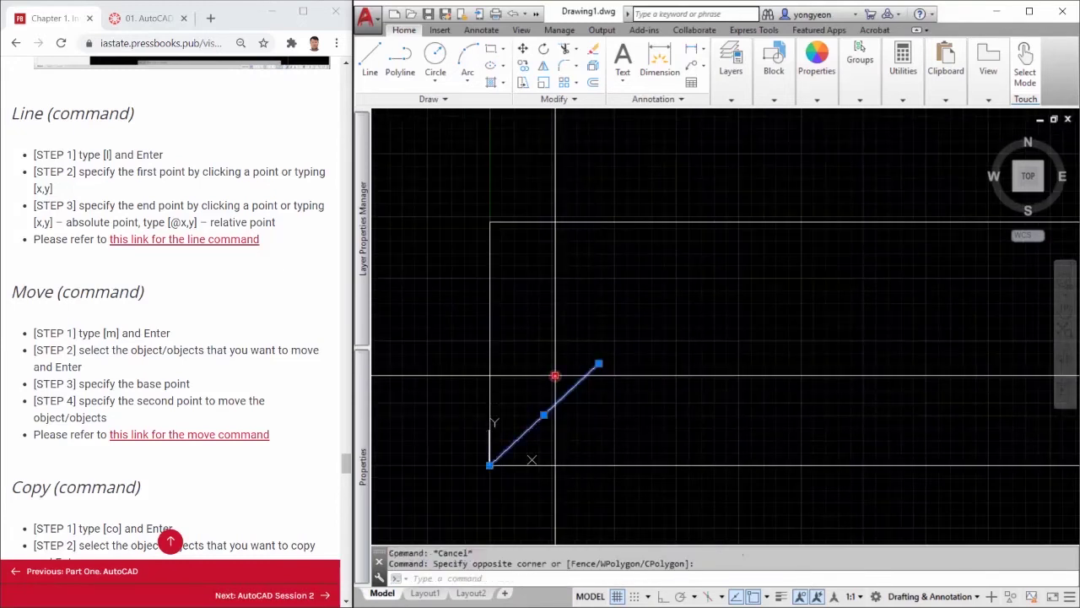
key(Escape)
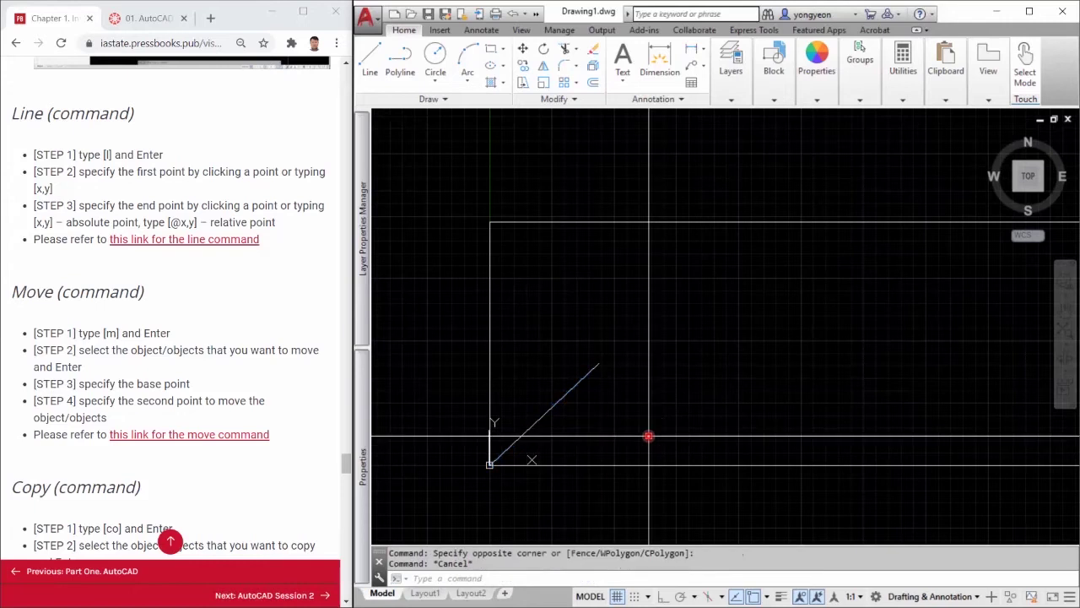
key(Escape)
- Draw a line from 0,0 to 5',5' and delete the overlapping duplicate diagonal
text(l)
key(Return)
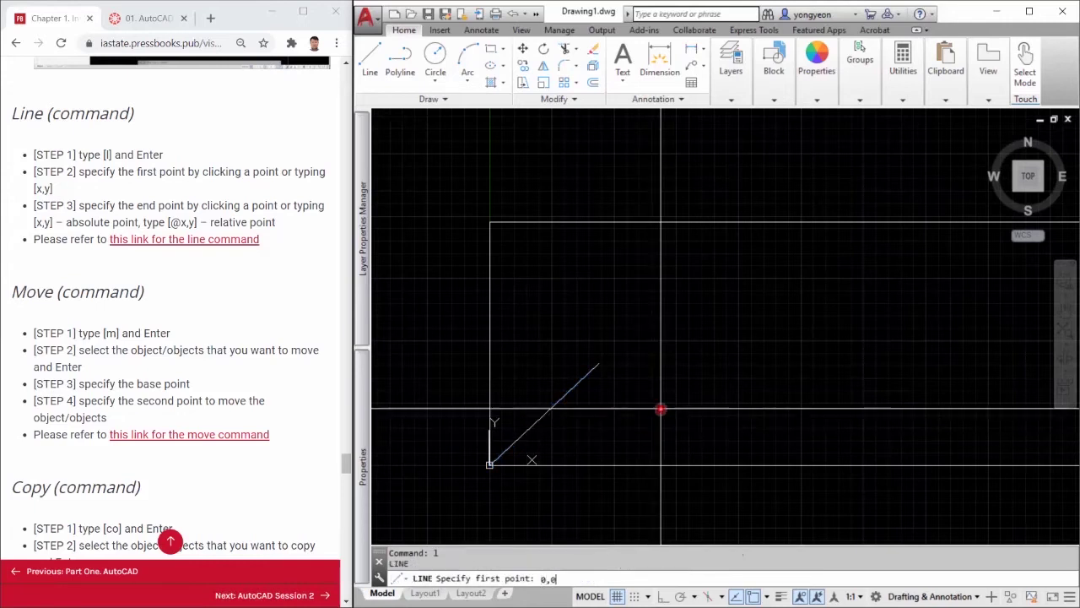
key(Return)
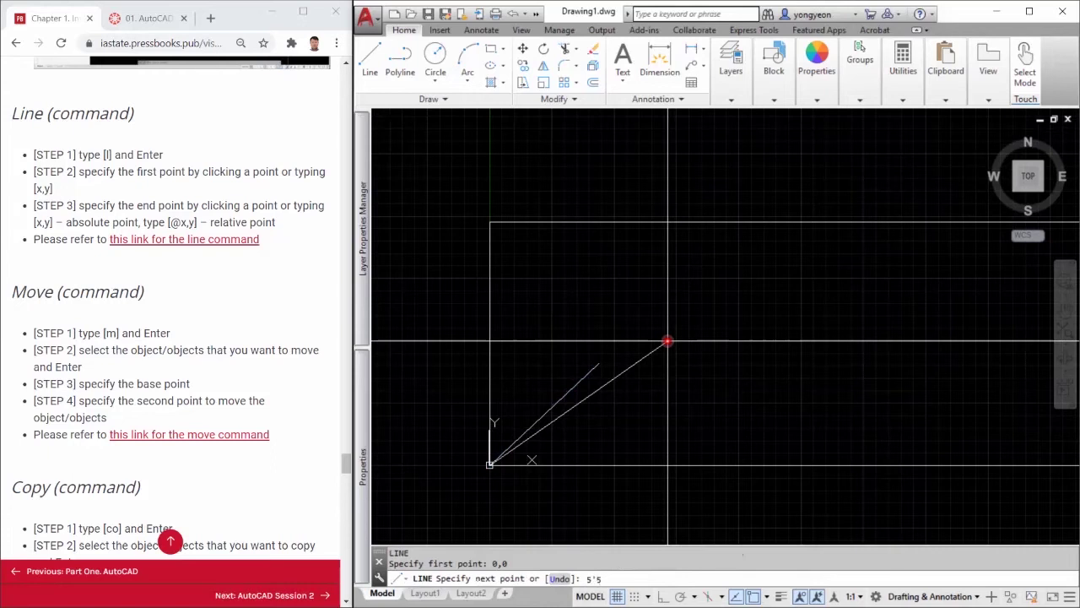
key(Return)
key(Escape)
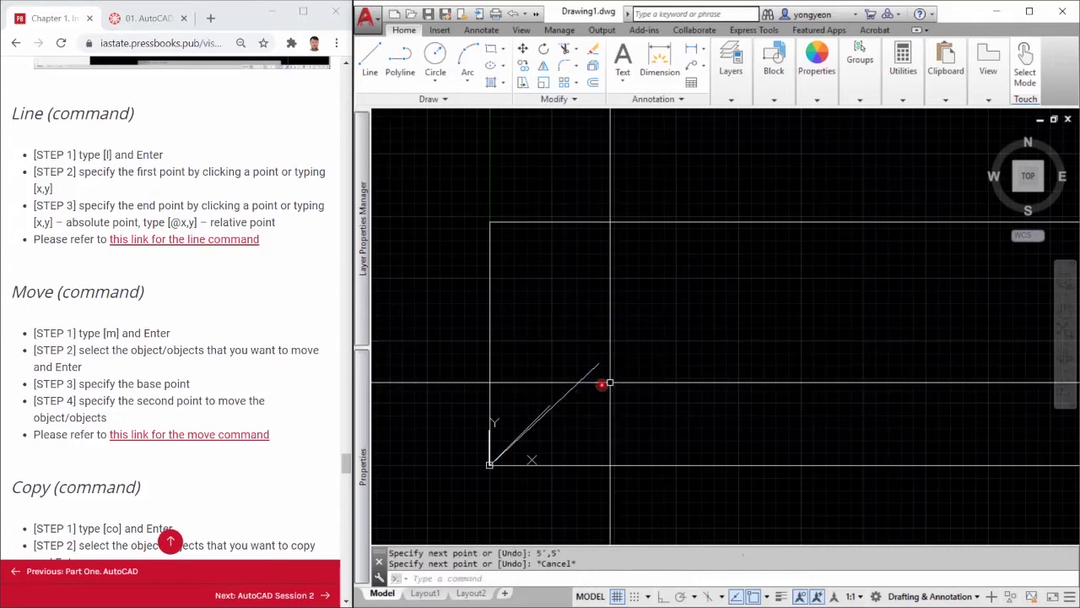
click(598, 390)
click(562, 341)
key(Delete)
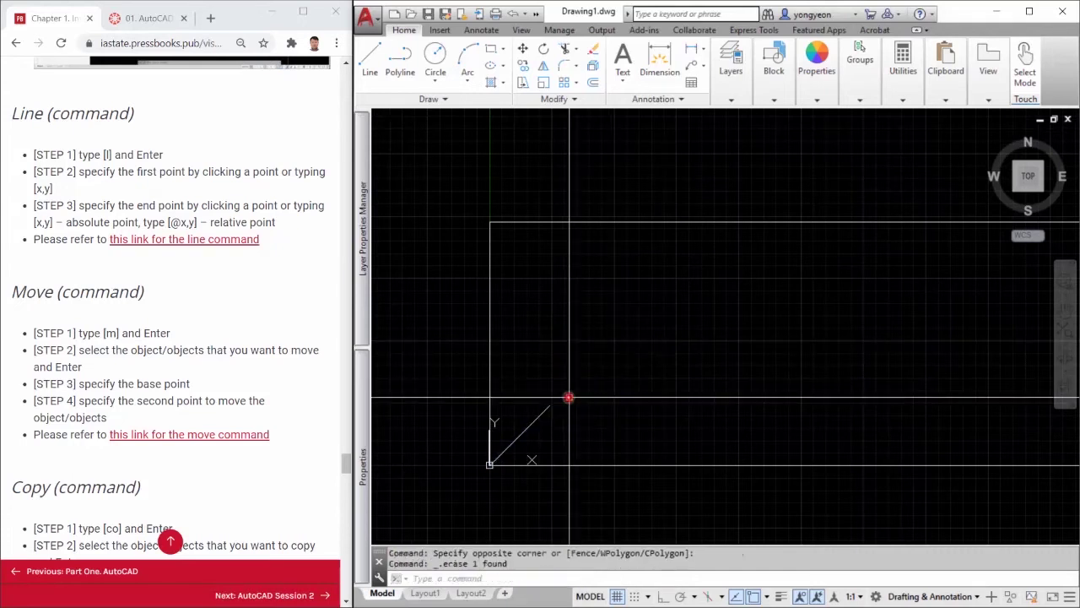
- Move the diagonal line so its lower end sits at the rectangle's upper-left corner
text(m)
key(Return)
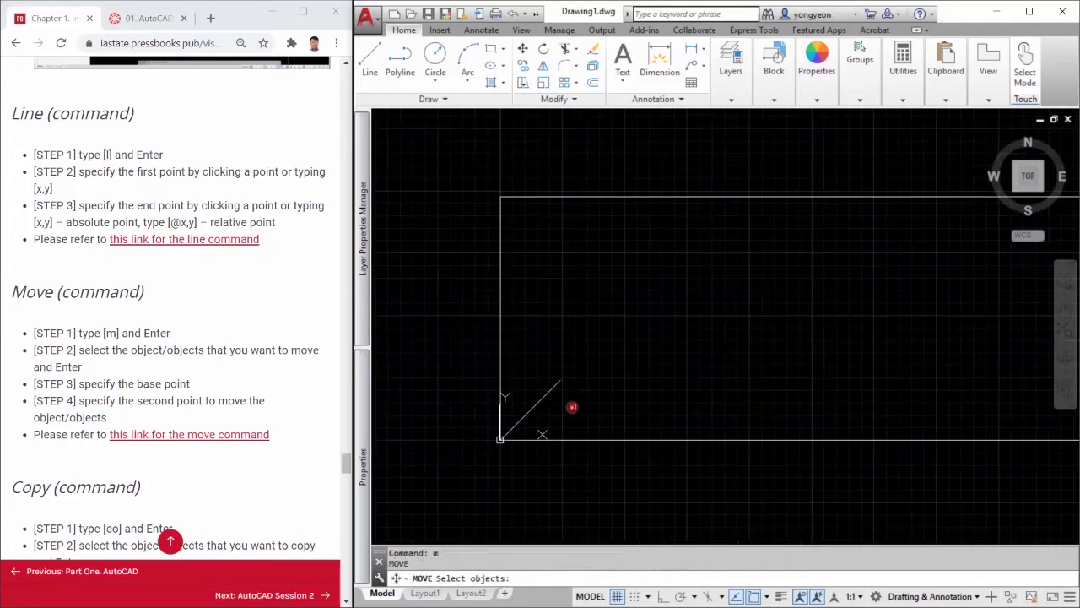
click(573, 404)
click(539, 366)
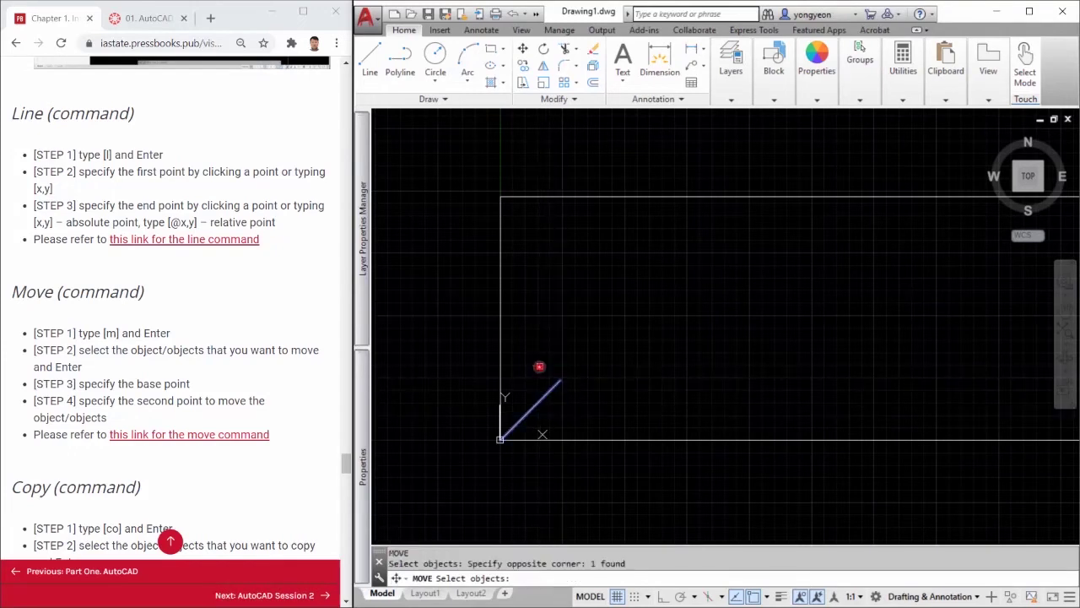
key(Return)
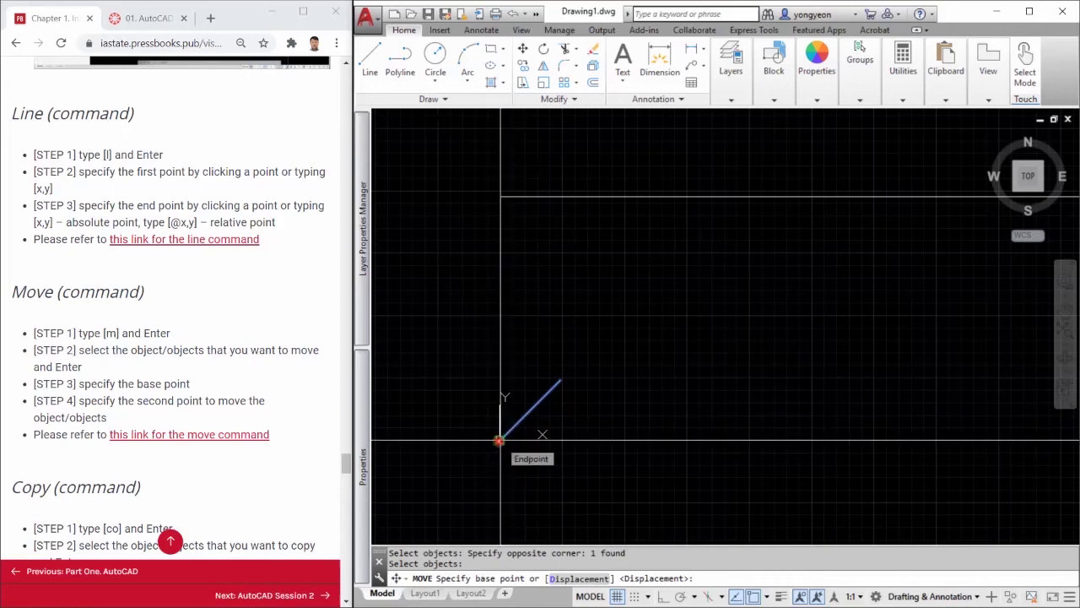
click(499, 440)
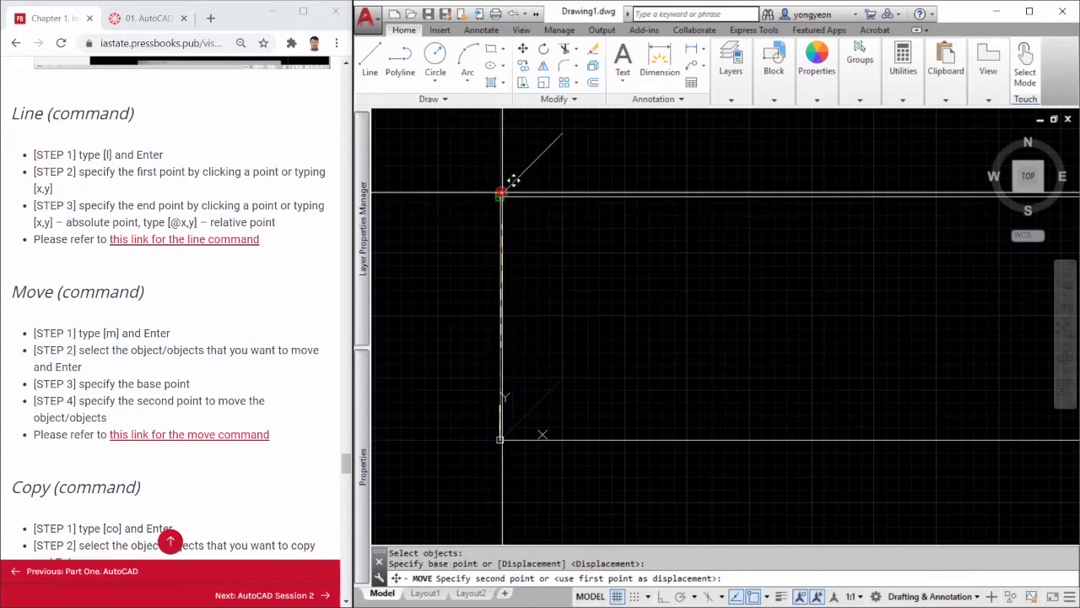
click(500, 195)
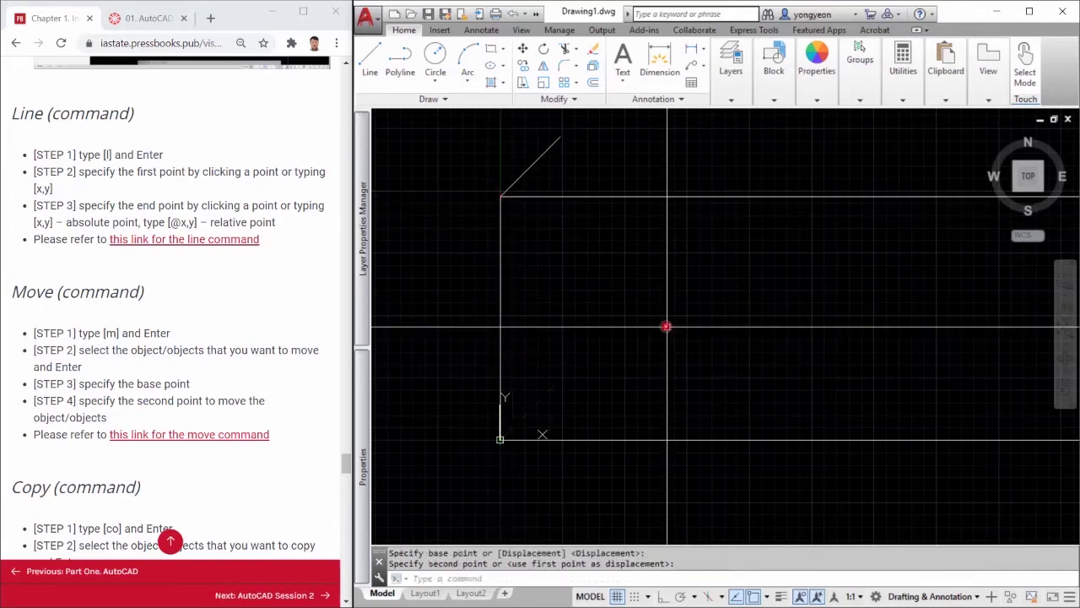
- Glance at the line help page, then bring the AutoCAD drawing back in front
scroll(636, 340, down, 2)
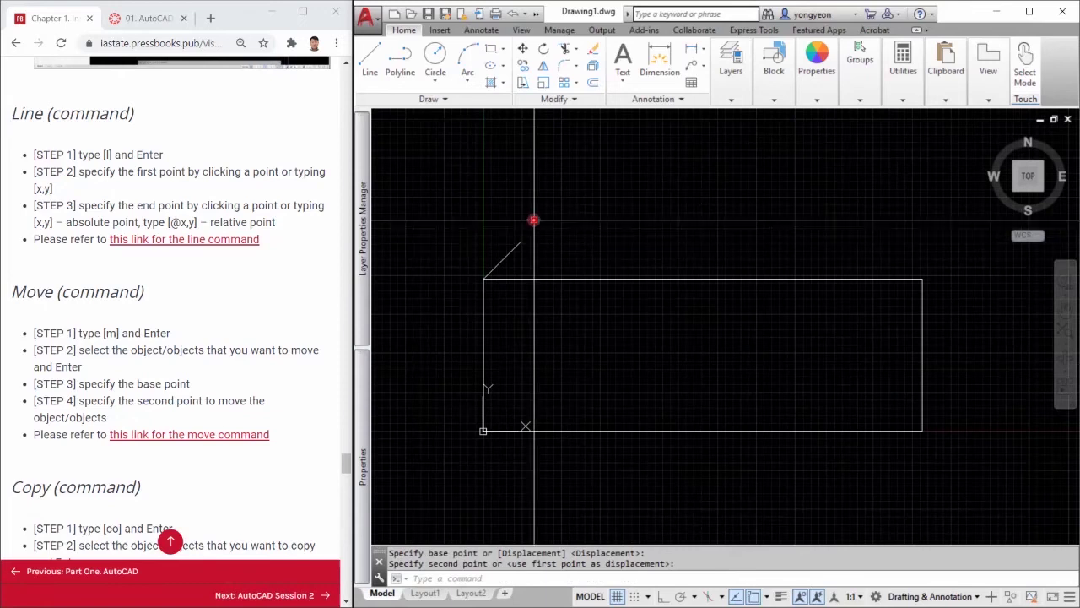
middle_drag(543, 290, 545, 271)
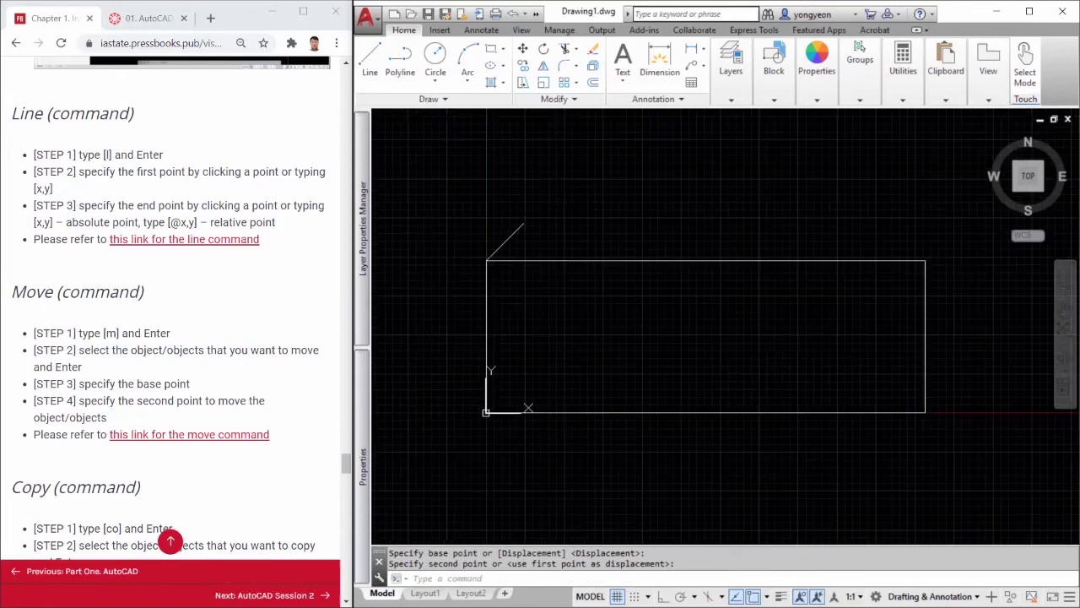
key(alt+Tab)
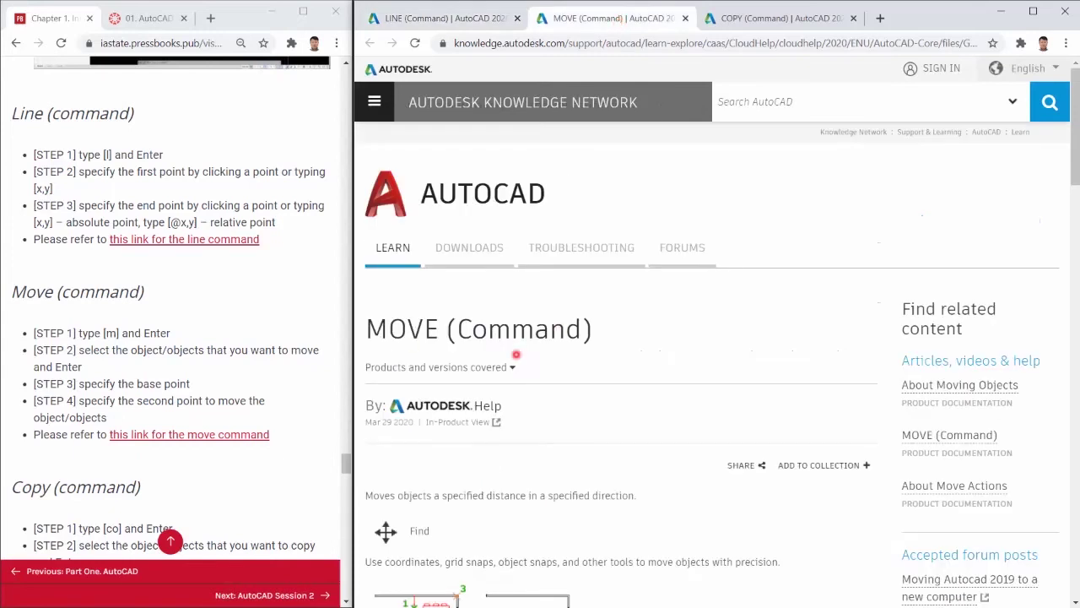
key(alt+Tab)
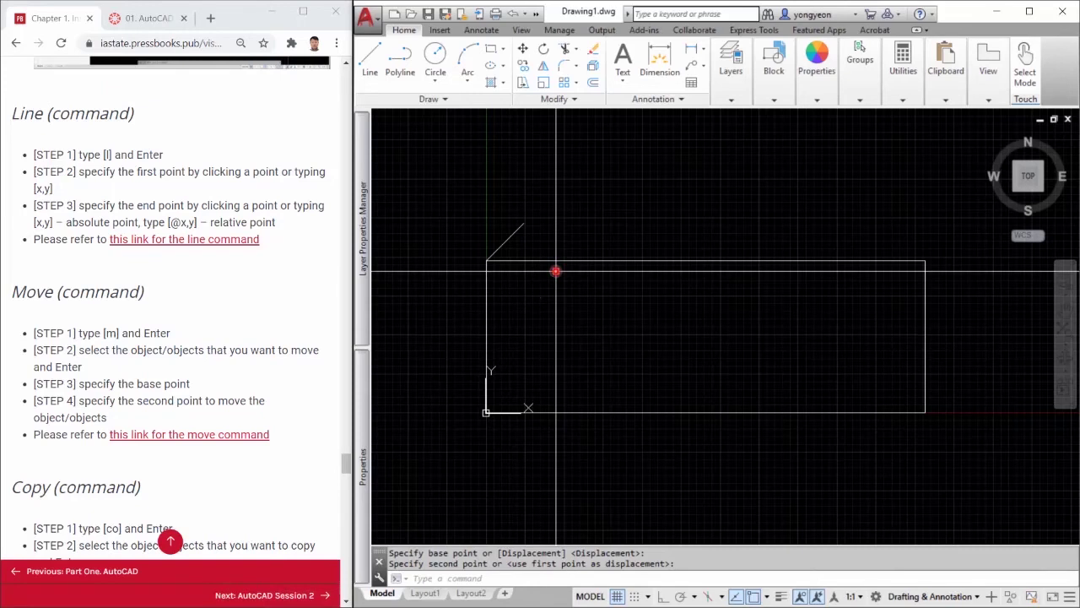
- Cancel the pending move and an accidentally started Circle command
key(Escape)
text(c)
key(Return)
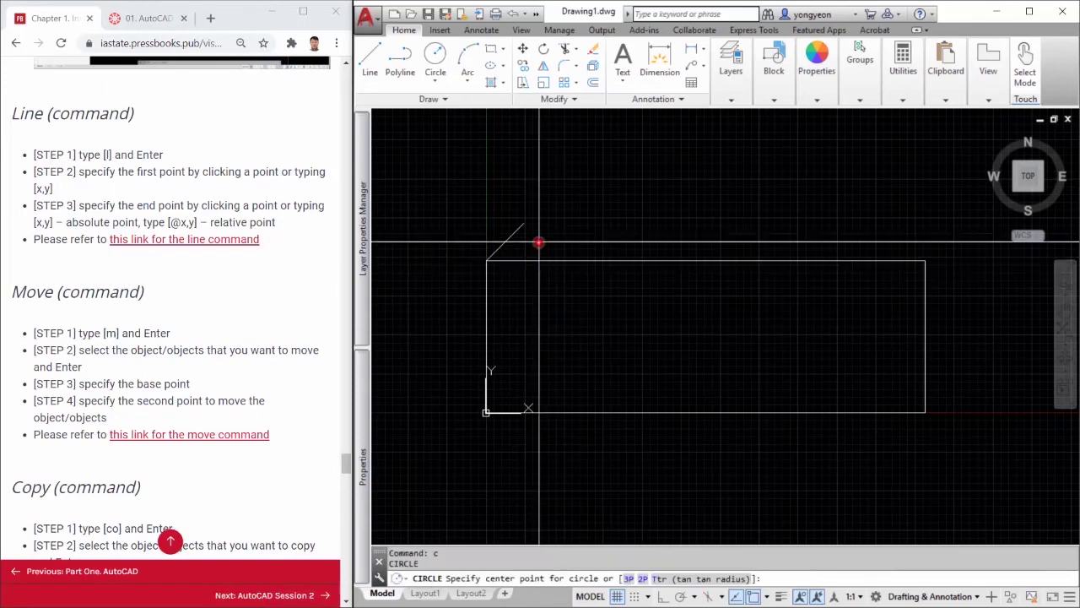
key(Escape)
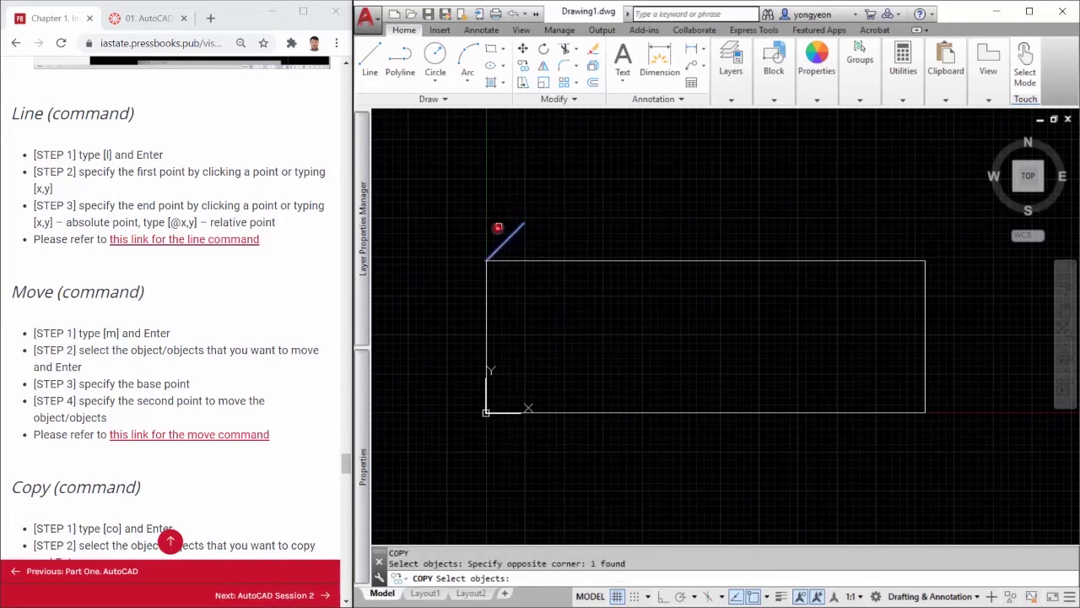
- Copy the diagonal from its lower end to the lower-left, lower-right and top-right corners
scroll(498, 228, up, 2)
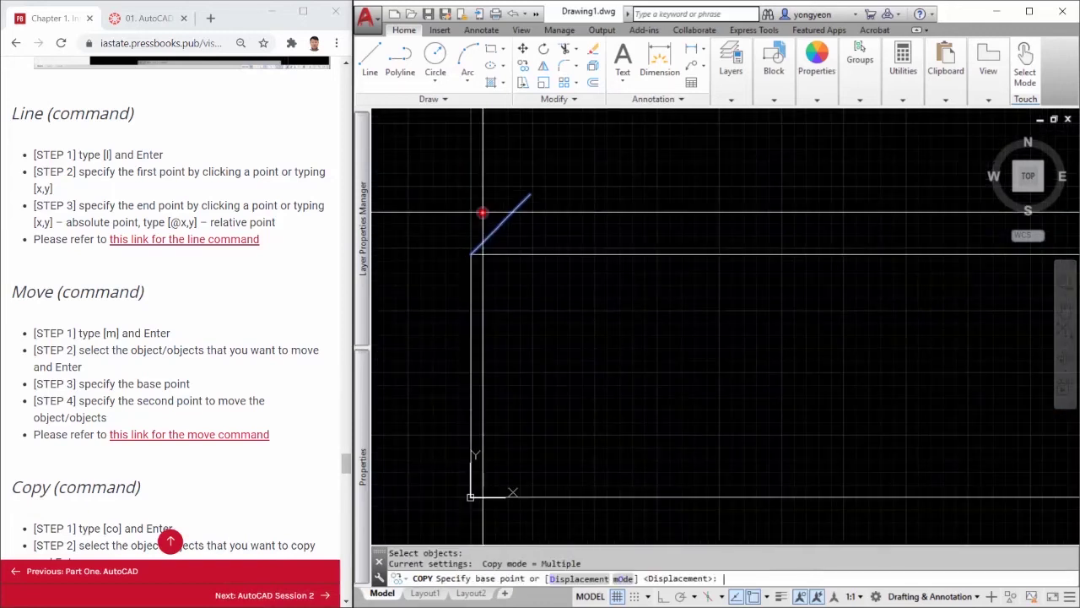
click(470, 255)
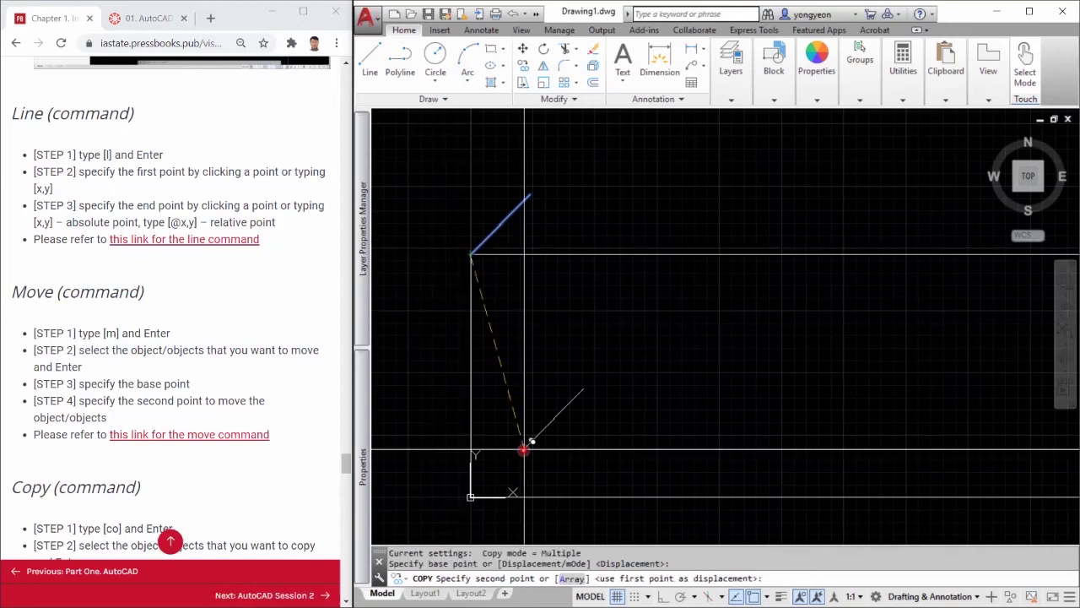
middle_drag(528, 434, 488, 408)
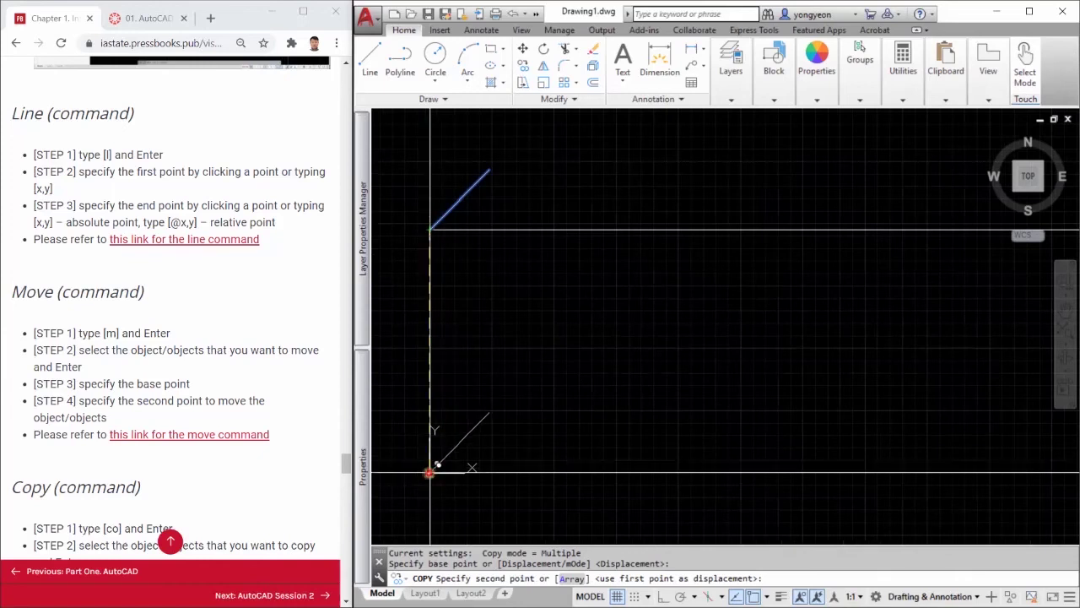
click(429, 472)
scroll(507, 411, down, 4)
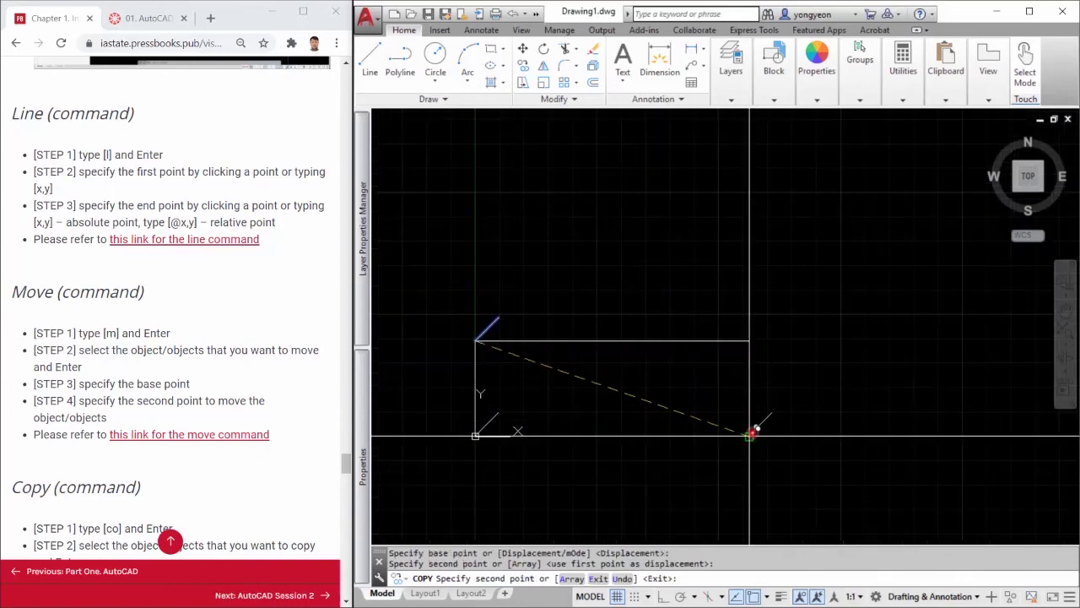
click(750, 433)
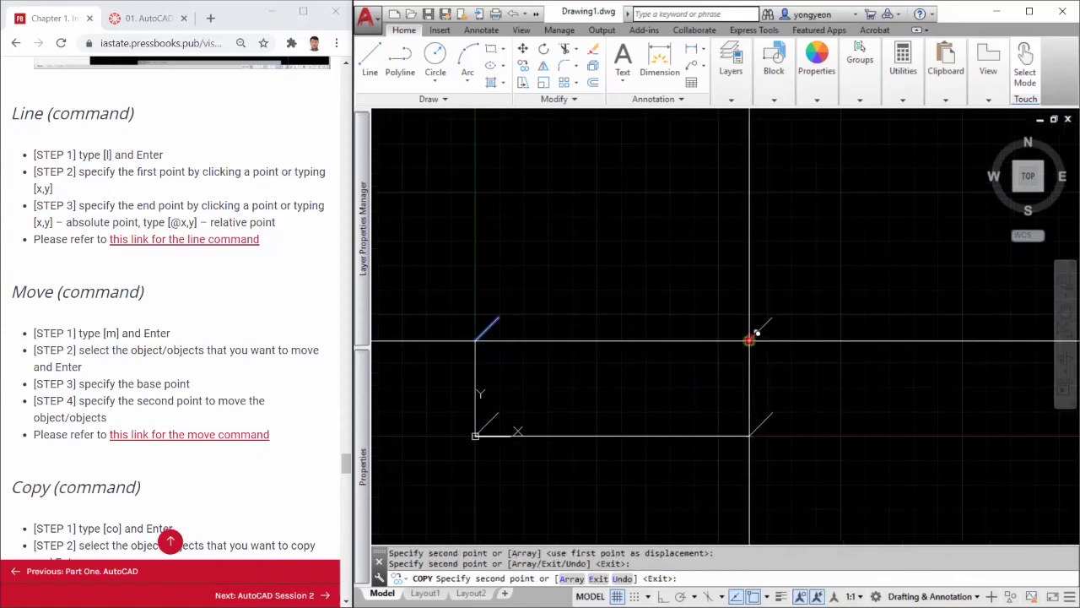
click(749, 340)
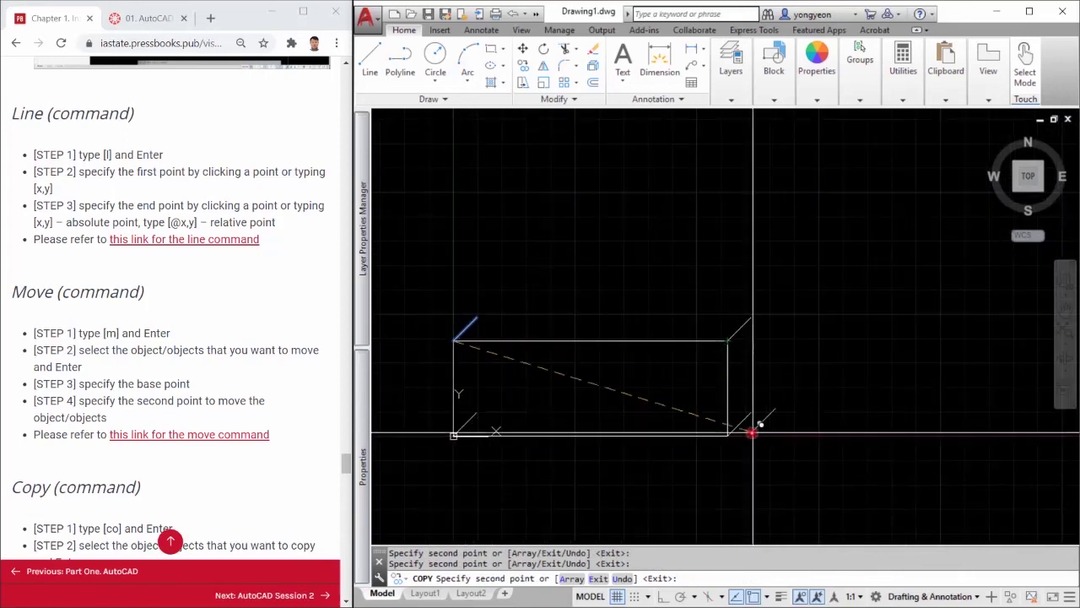
middle_drag(579, 405, 596, 418)
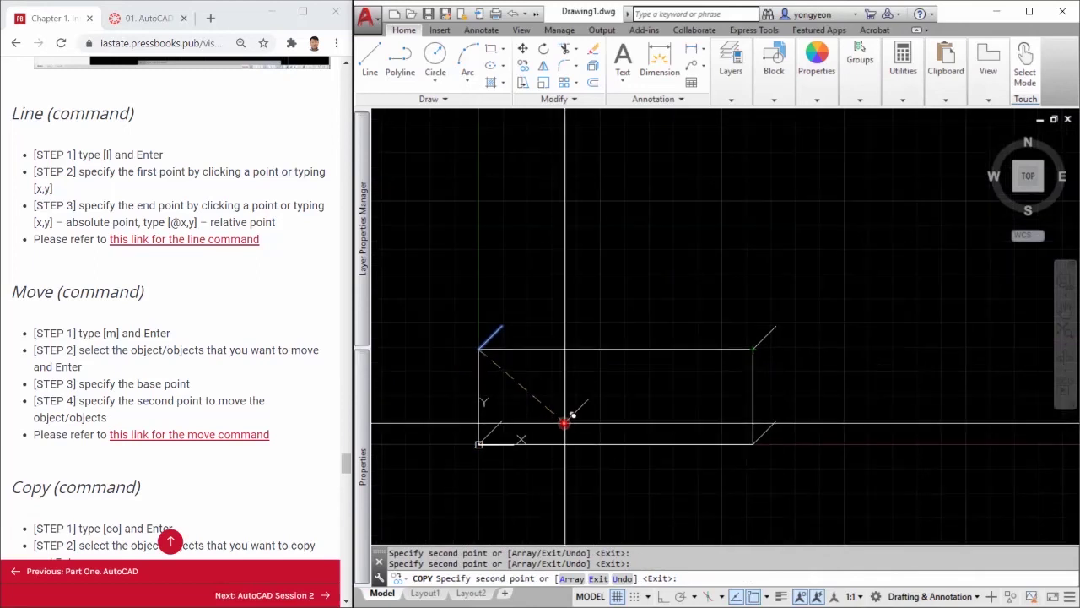
key(Escape)
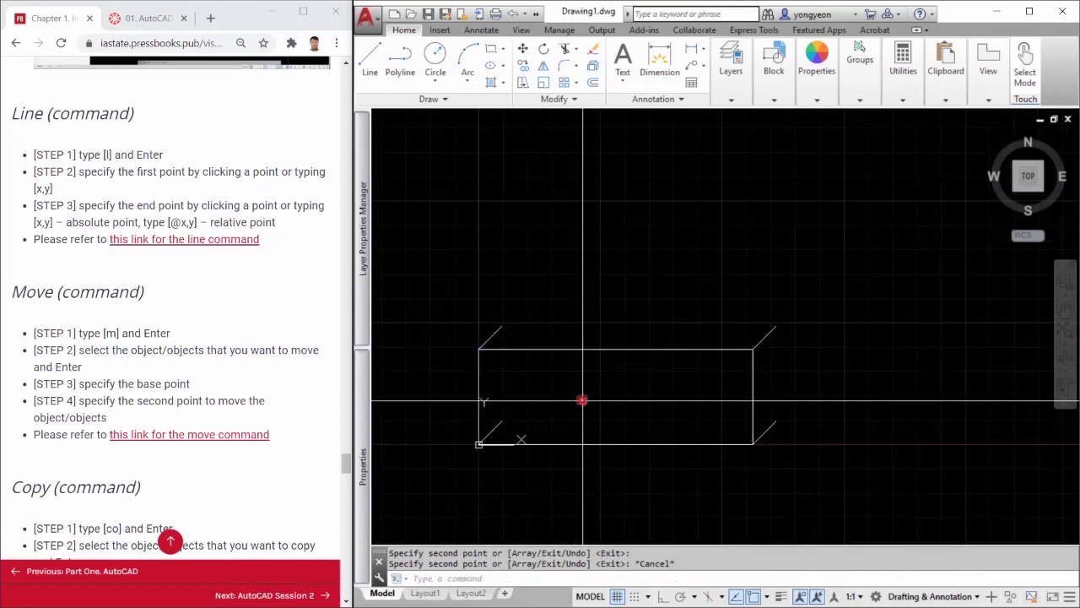
- Select the rectangle footprint with a crossing window
key(Escape)
scroll(651, 400, up, 1)
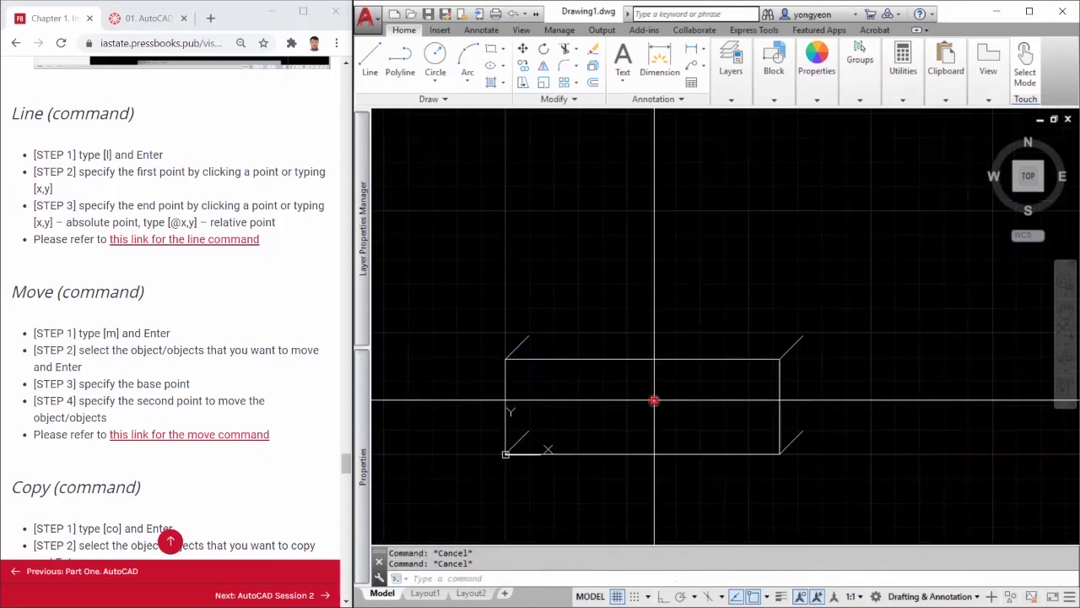
scroll(660, 408, up, 1)
middle_drag(673, 407, 692, 397)
click(694, 398)
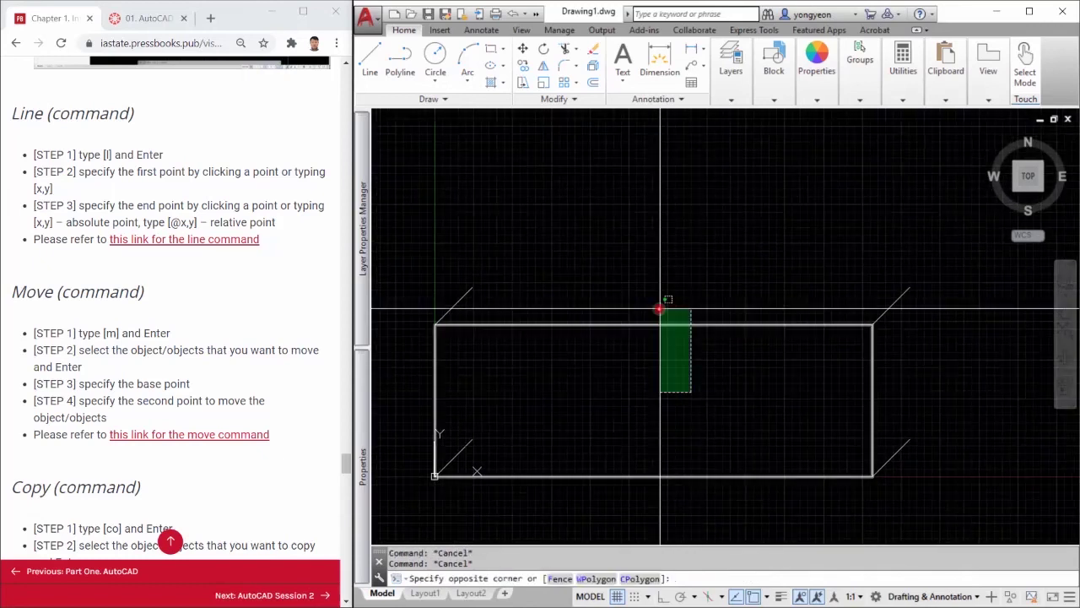
click(656, 307)
- Type c, review the Copy help page, and return to the AutoCAD window
text(c)
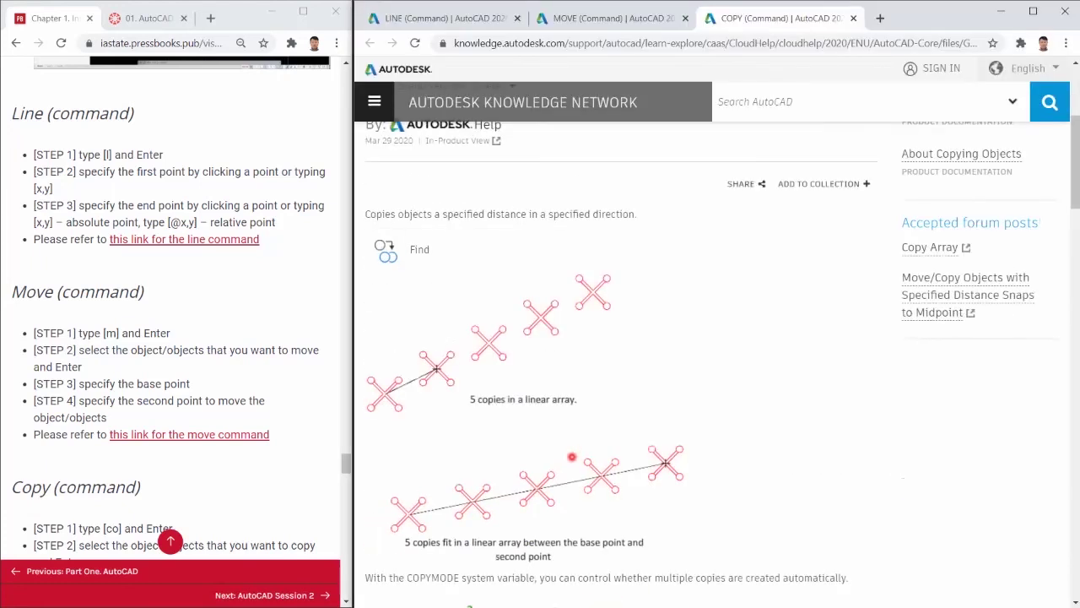
scroll(291, 476, down, 2)
scroll(234, 444, down, 2)
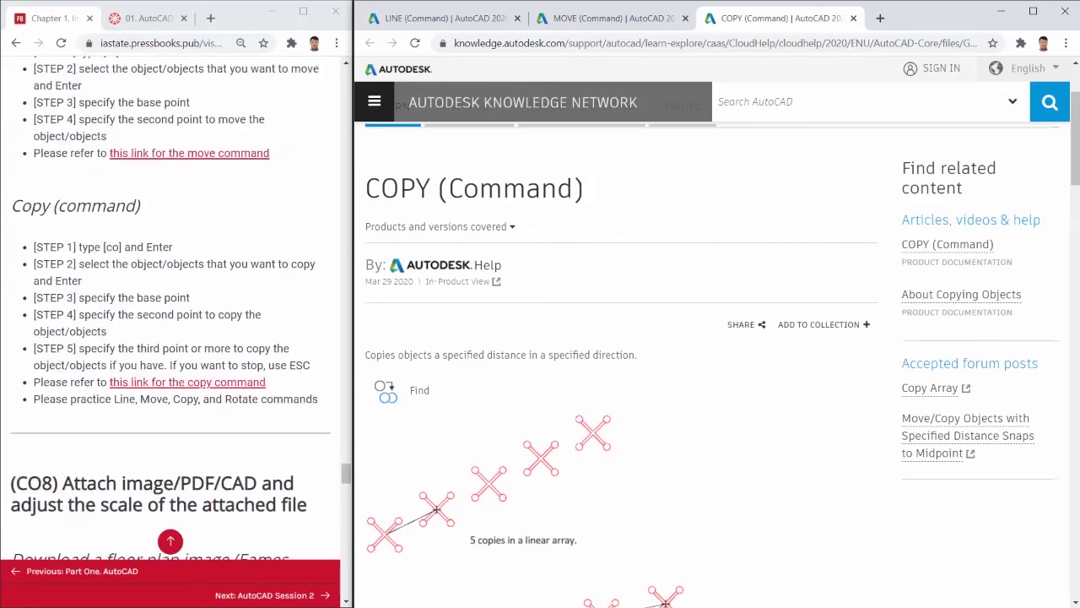
click(1001, 11)
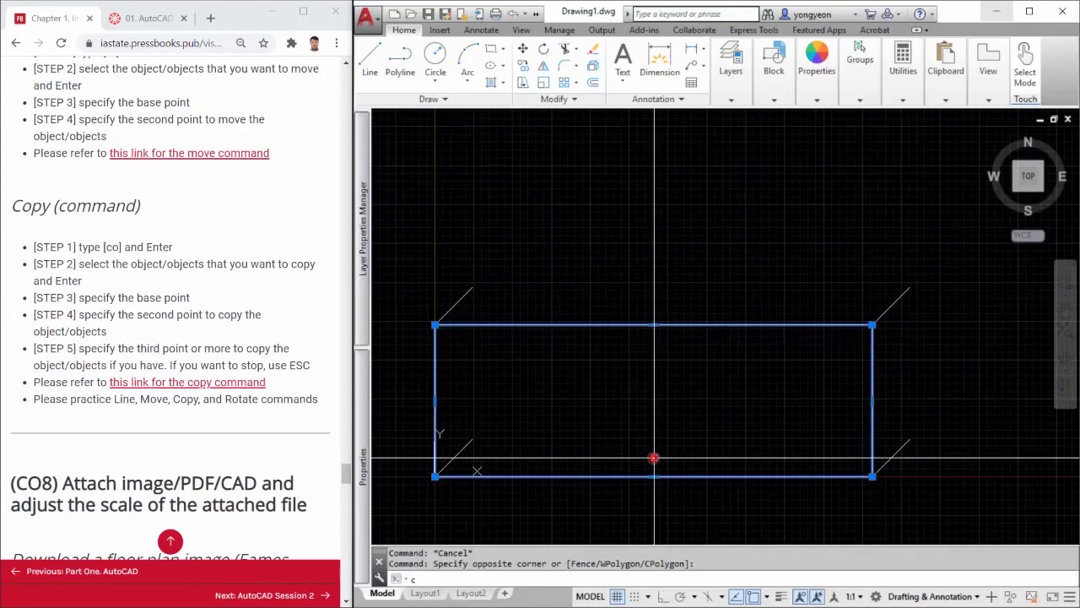
- Copy the rectangle from its lower-left corner to the upper end of that corner's diagonal
middle_drag(654, 459, 695, 439)
text(o)
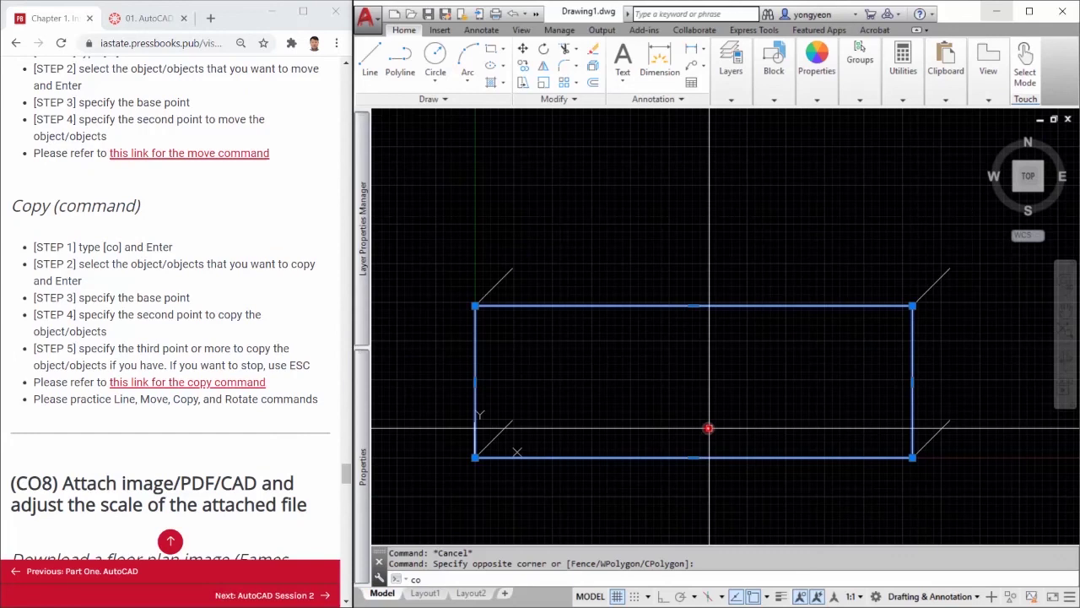
key(Return)
click(474, 458)
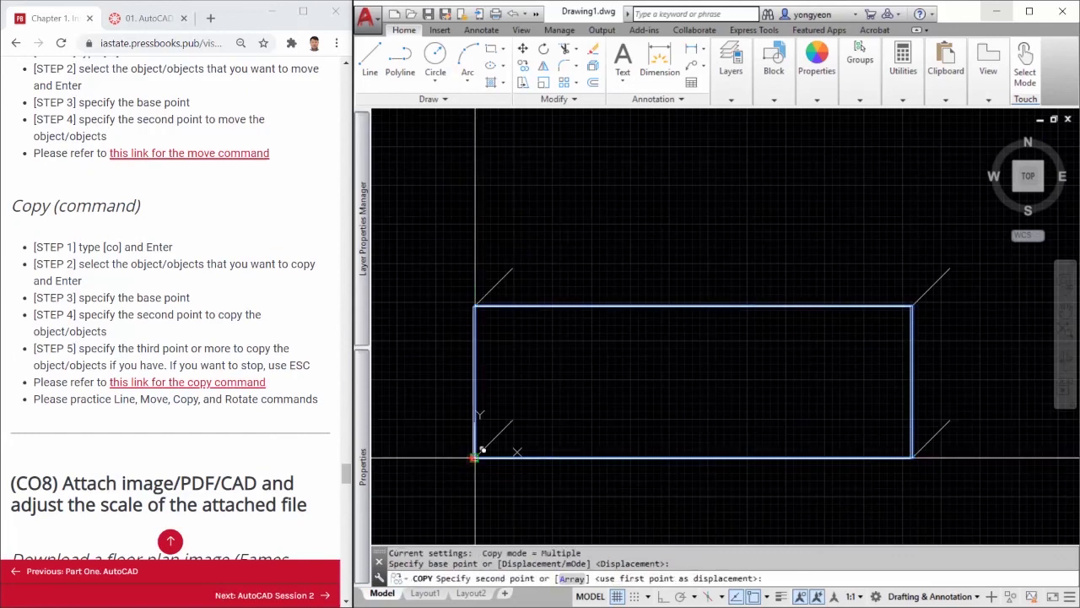
click(512, 420)
key(Escape)
key(Escape)
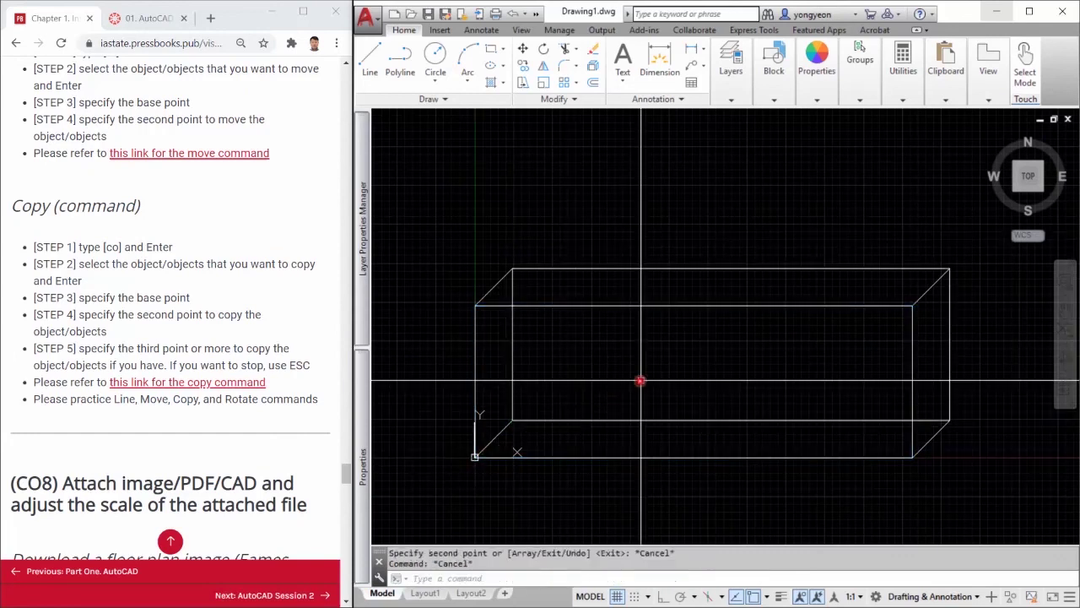
scroll(639, 379, down, 3)
scroll(714, 375, up, 1)
middle_drag(815, 386, 862, 357)
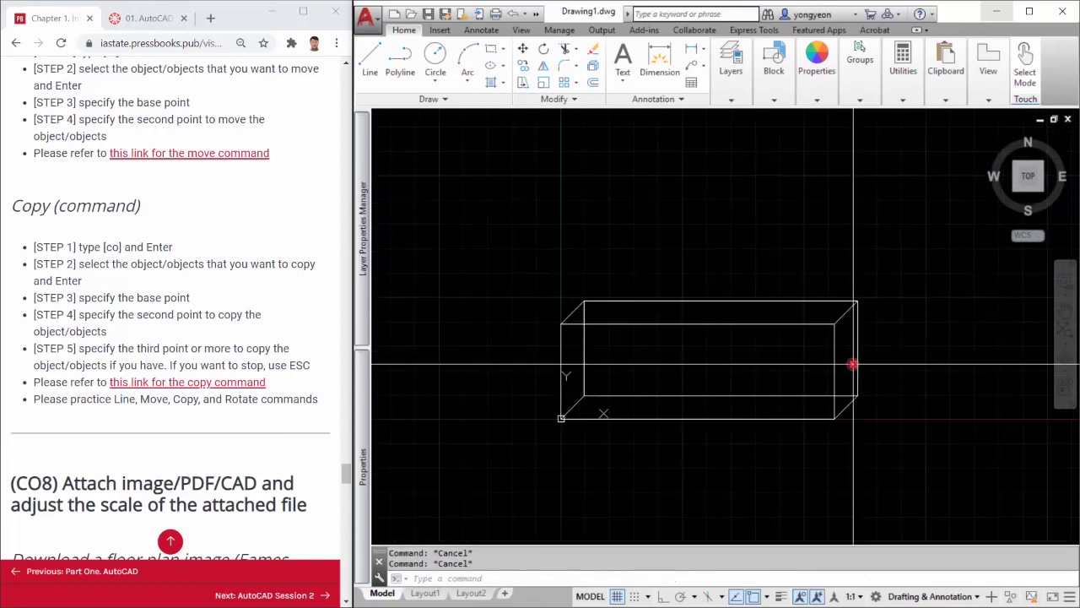